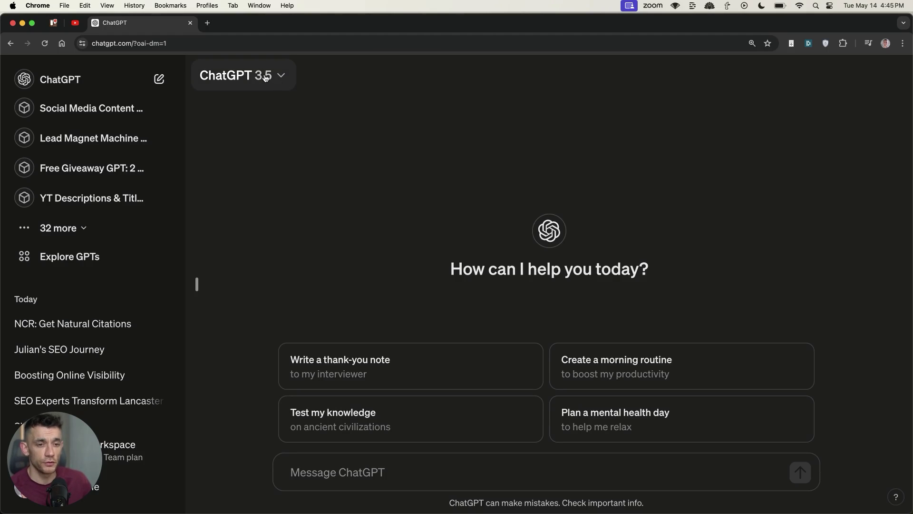
Step: Pick GPT-4o from the model dropdown so the empty chat uses GPT-4o
click(260, 77)
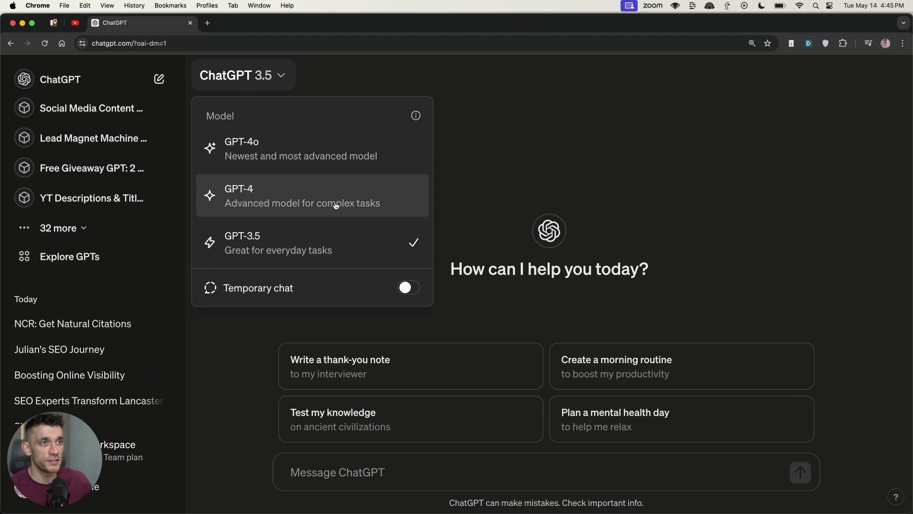
click(266, 151)
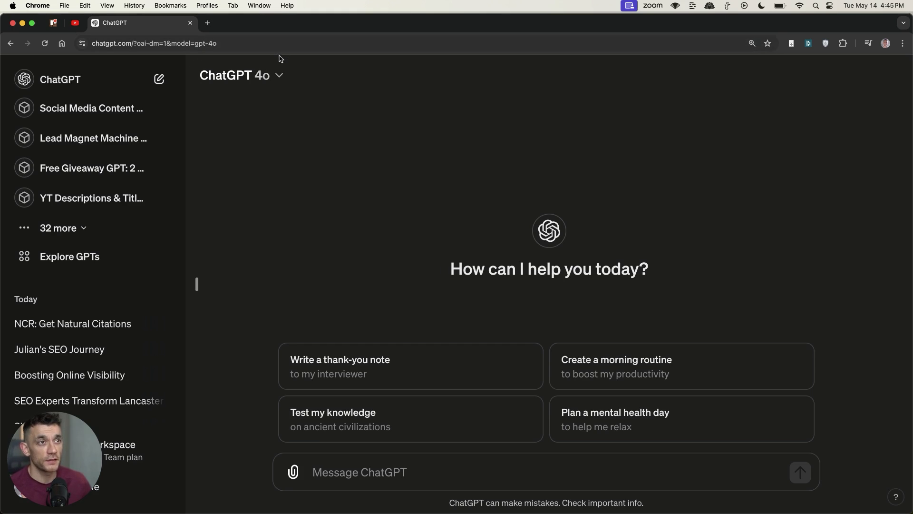
click(266, 75)
click(621, 167)
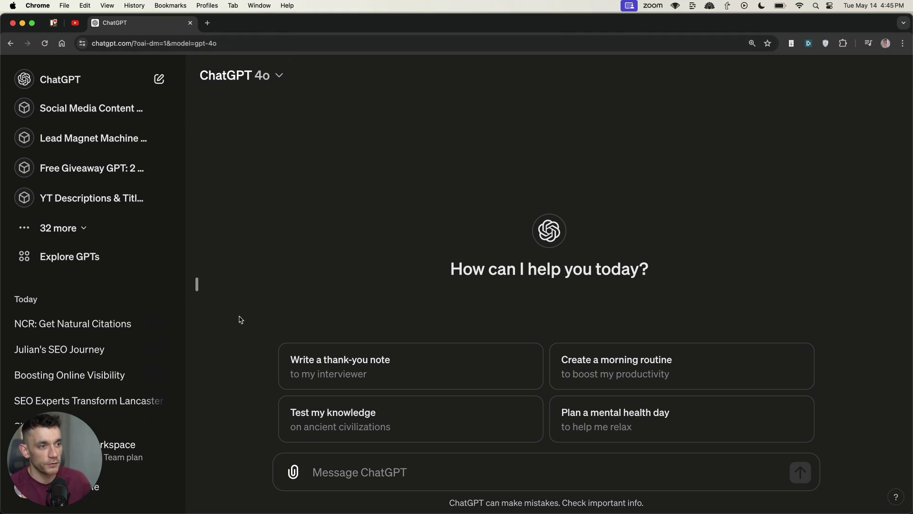
triple_click(576, 280)
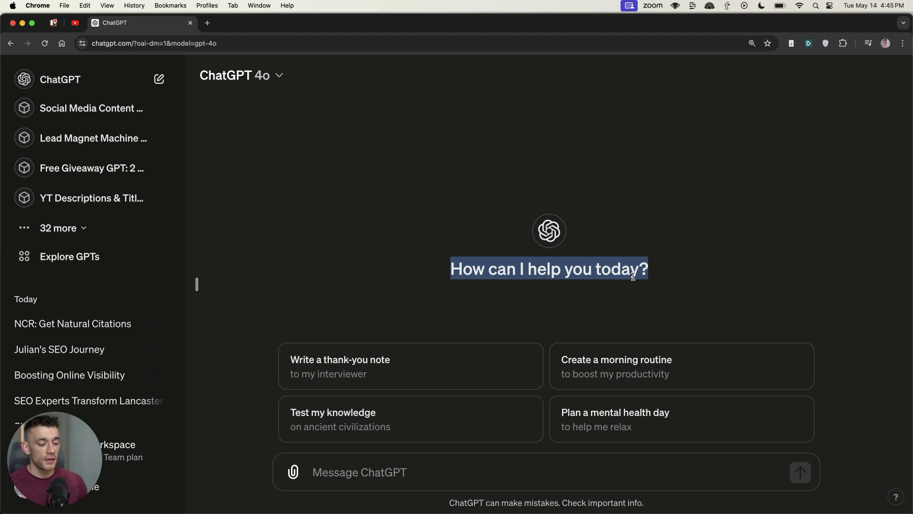
Step: Open chat.openai.com in a new tab, then go back to the first ChatGPT tab
key(super+t)
text(chat.openai.com)
key(Return)
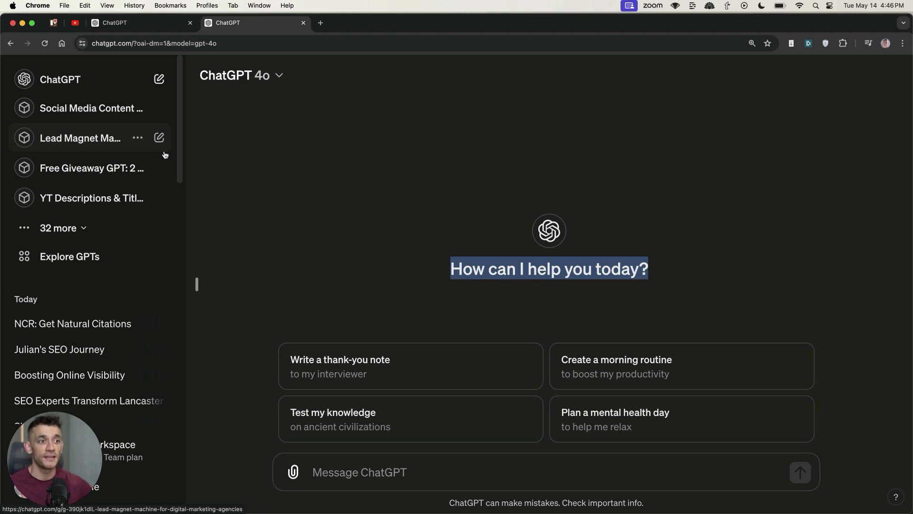
click(398, 144)
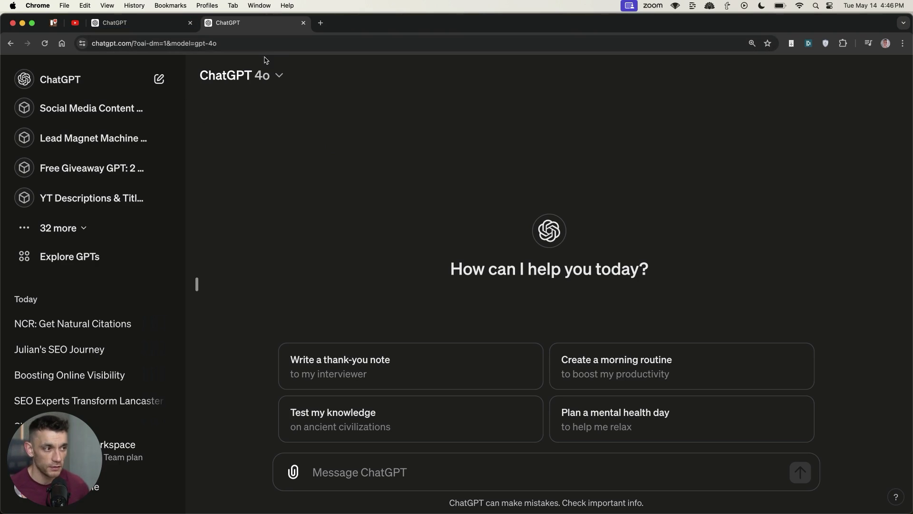
click(115, 23)
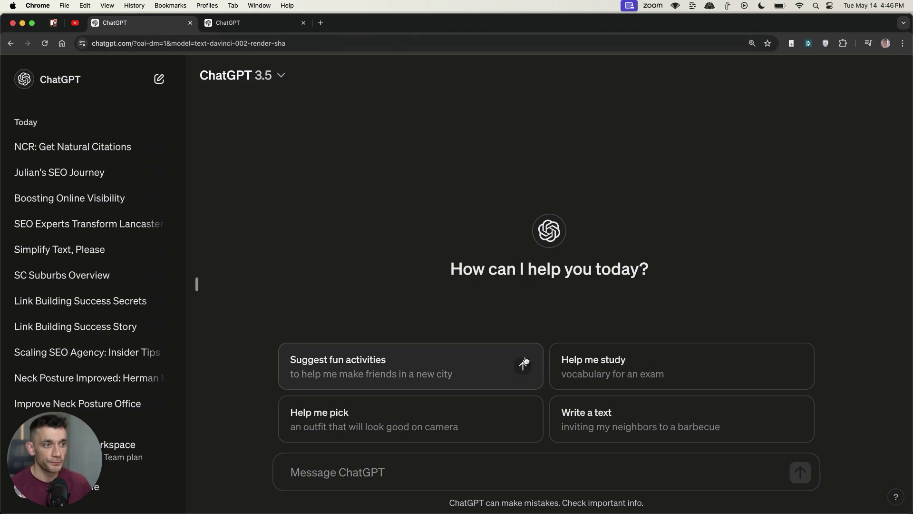
Step: Ask GPT-3.5 who the SEO link builder is and select its one-paragraph reply
text(I)
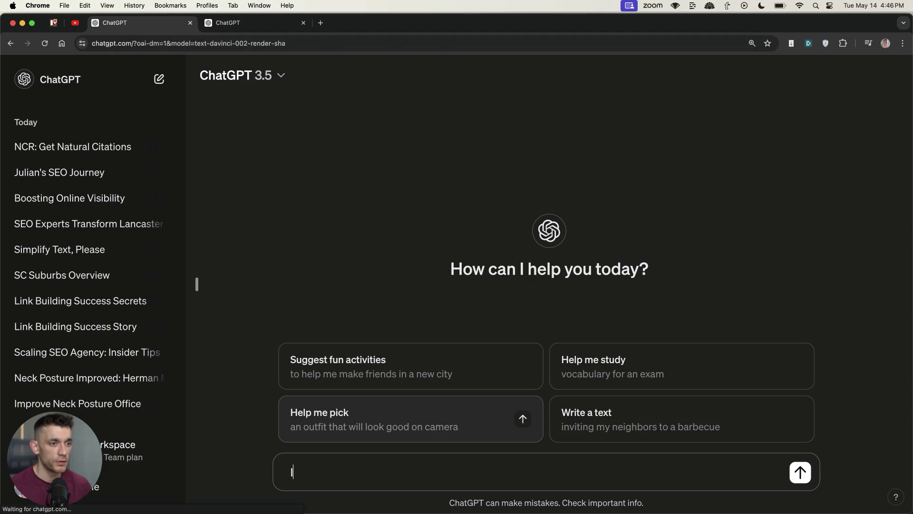
key(BackSpace)
text(Who is Julian GOldie)
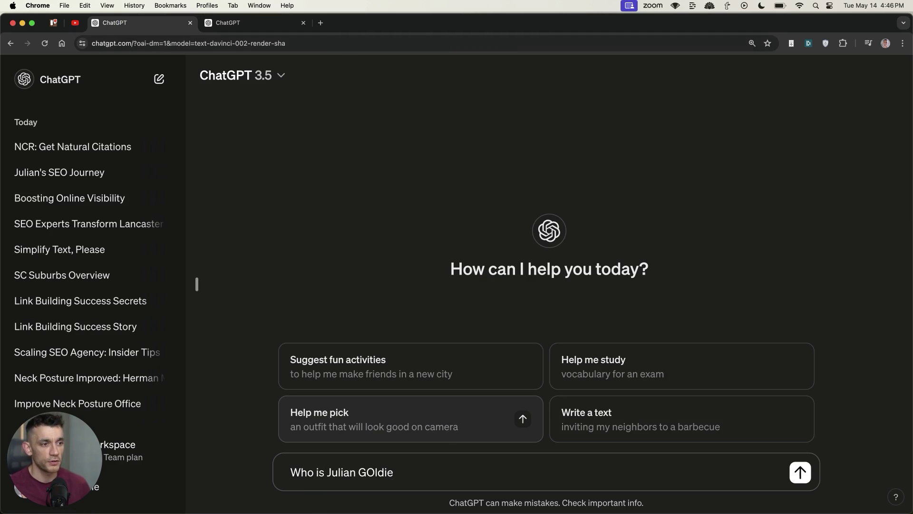
key(alt+BackSpace)
text(Goldie)
key(Return)
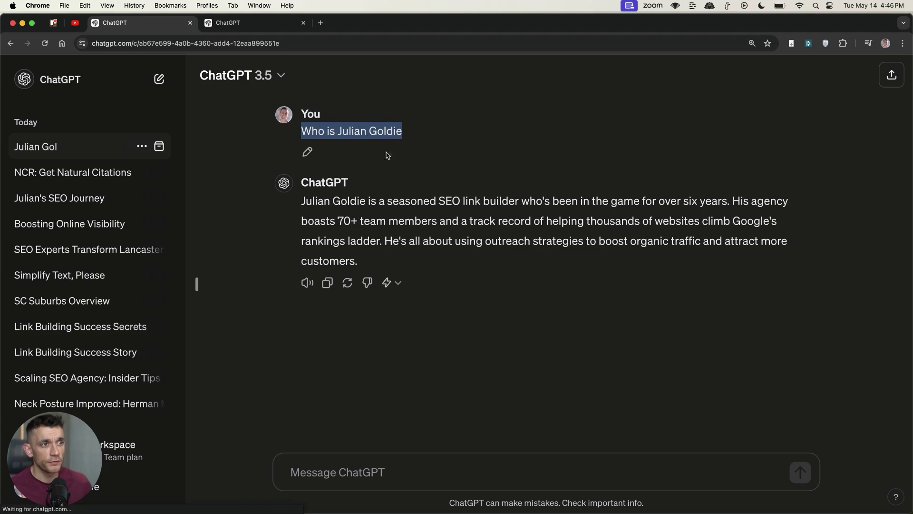
triple_click(412, 223)
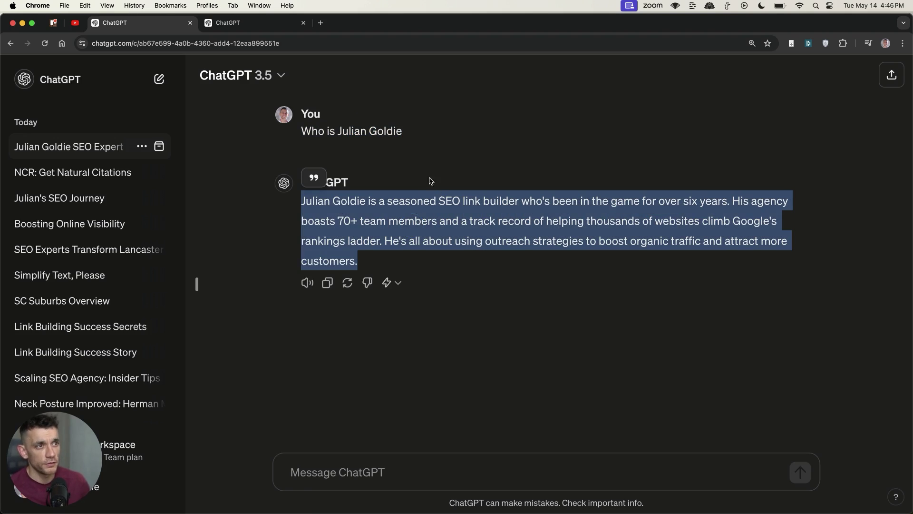
click(302, 233)
drag(291, 202, 412, 265)
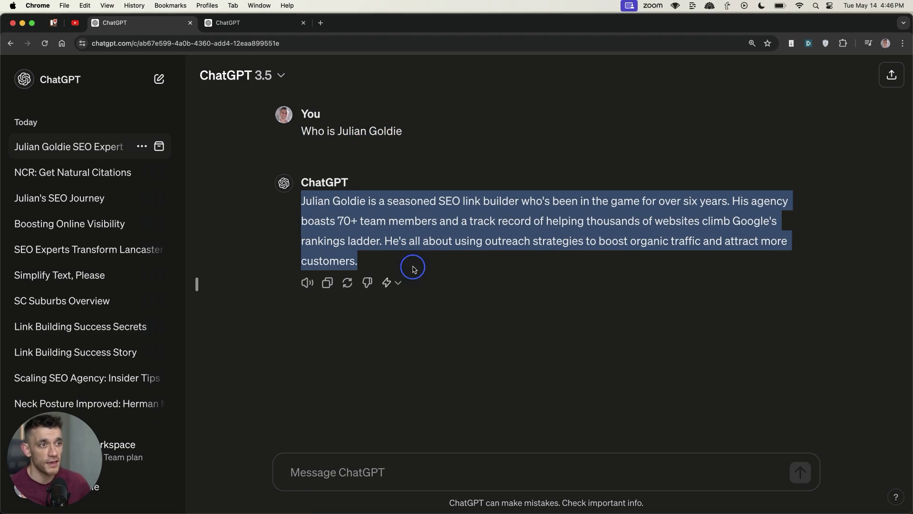
click(454, 222)
Step: Paste and send the same question in the GPT-4o tab, then return to the GPT-3.5 tab
key(ctrl+Tab)
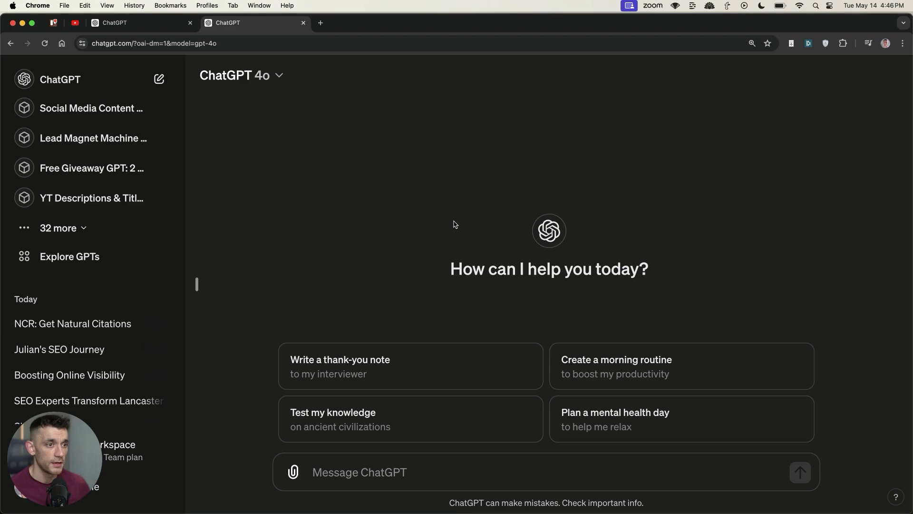
click(464, 478)
text(Who is Julian Goldie)
key(Return)
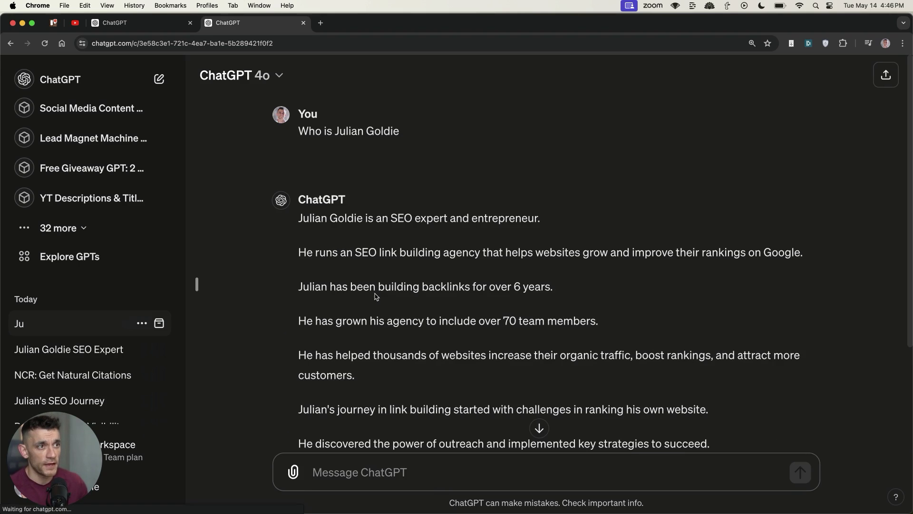
click(169, 23)
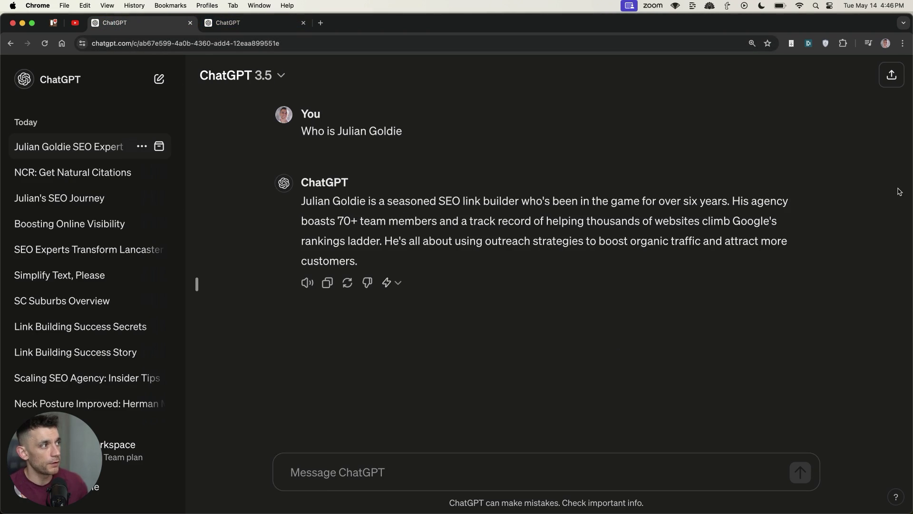
Step: Shrink the GPT-3.5 window to the left half and review its answer paragraph
drag(911, 183, 351, 216)
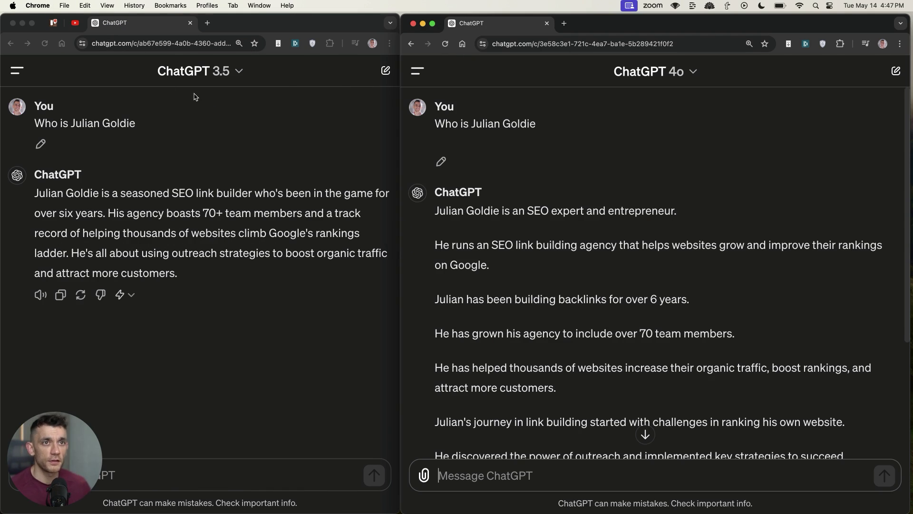
click(195, 141)
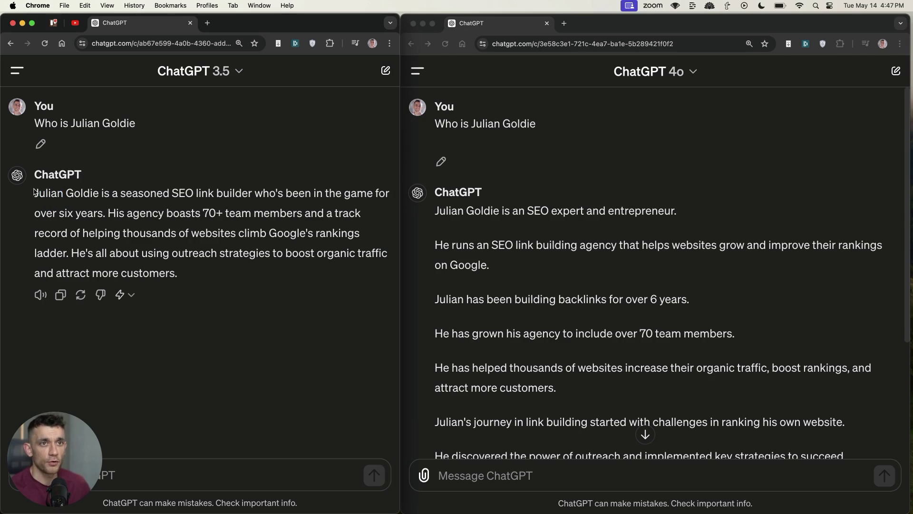
drag(34, 192, 212, 287)
click(48, 171)
Step: Scroll through the GPT-4o answer in the right window, then return to the left window
click(645, 285)
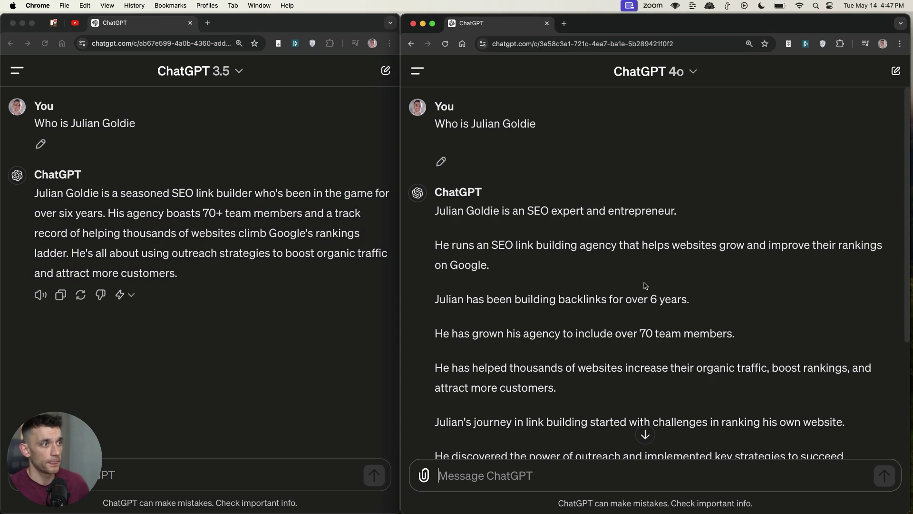
scroll(646, 286, down, 4)
scroll(549, 160, up, 5)
scroll(569, 214, down, 8)
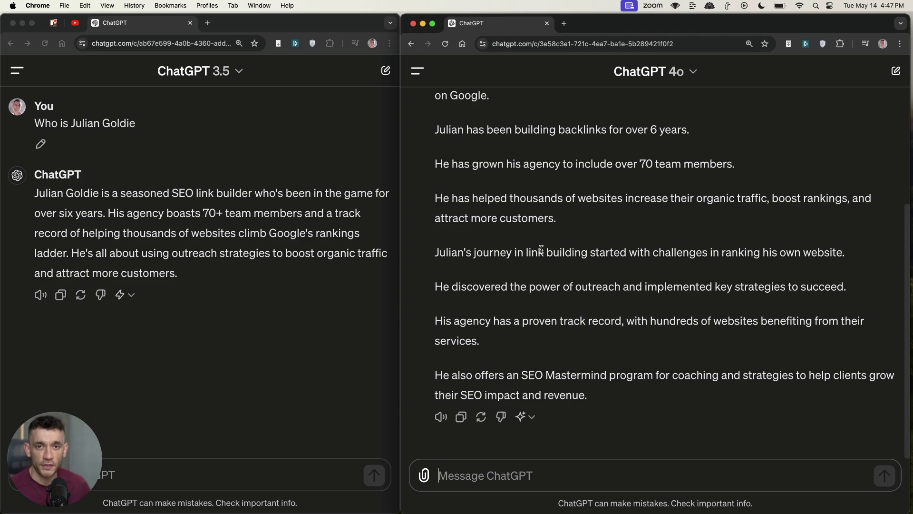
scroll(550, 242, up, 3)
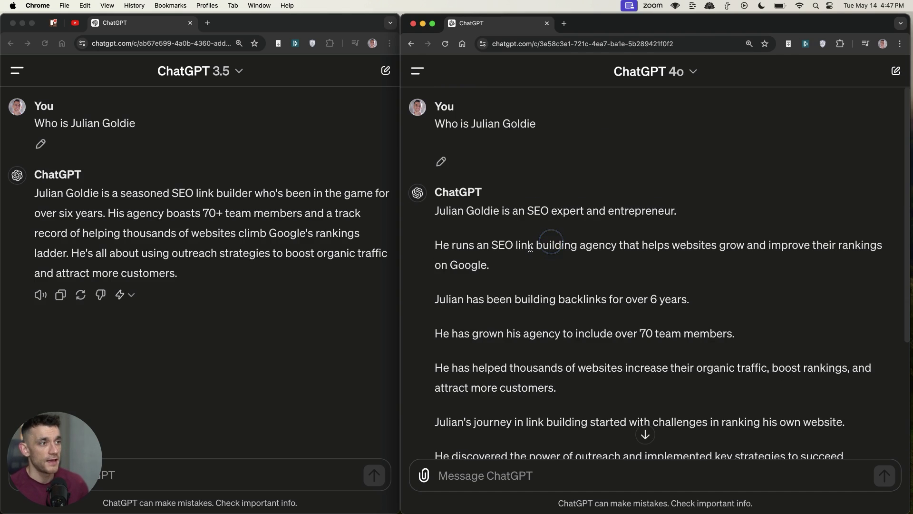
click(450, 205)
scroll(637, 352, down, 4)
scroll(621, 338, up, 4)
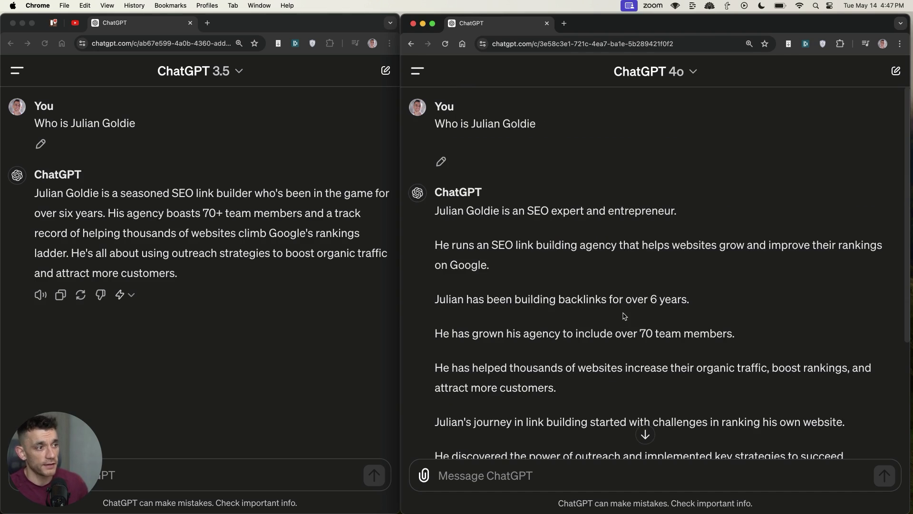
triple_click(510, 132)
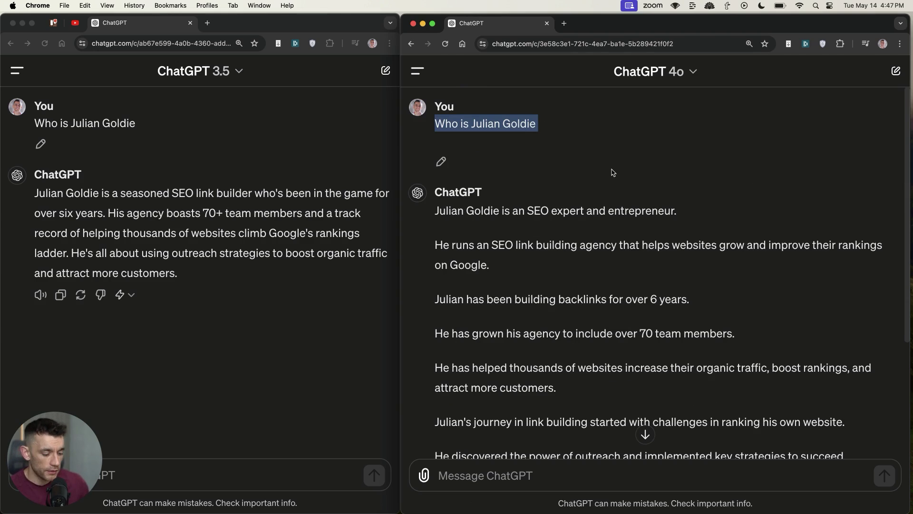
drag(589, 136, 434, 119)
click(593, 136)
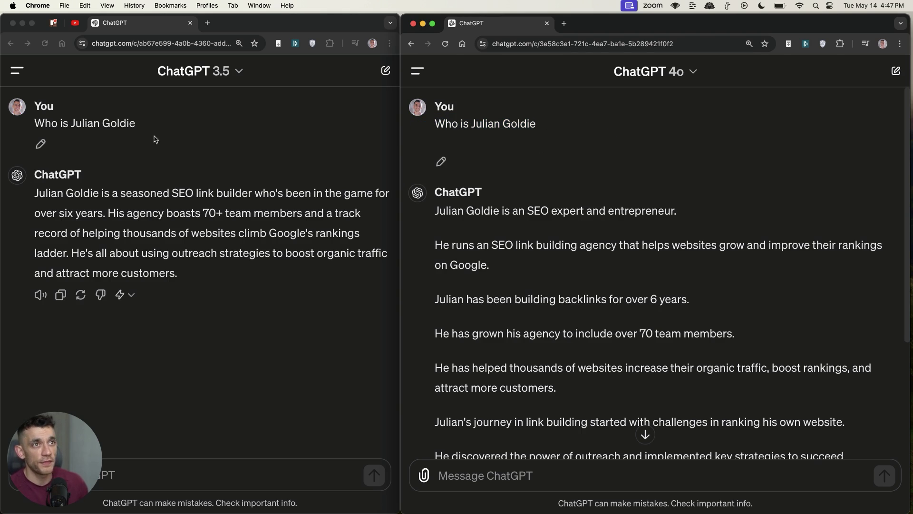
click(203, 71)
Step: Switch the left chat to GPT-4 and start new empty chats in both windows
click(200, 72)
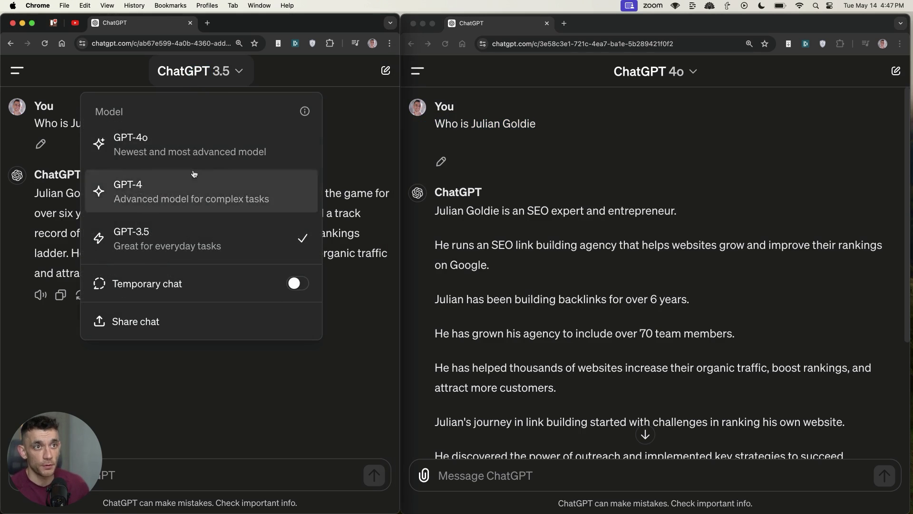
click(206, 181)
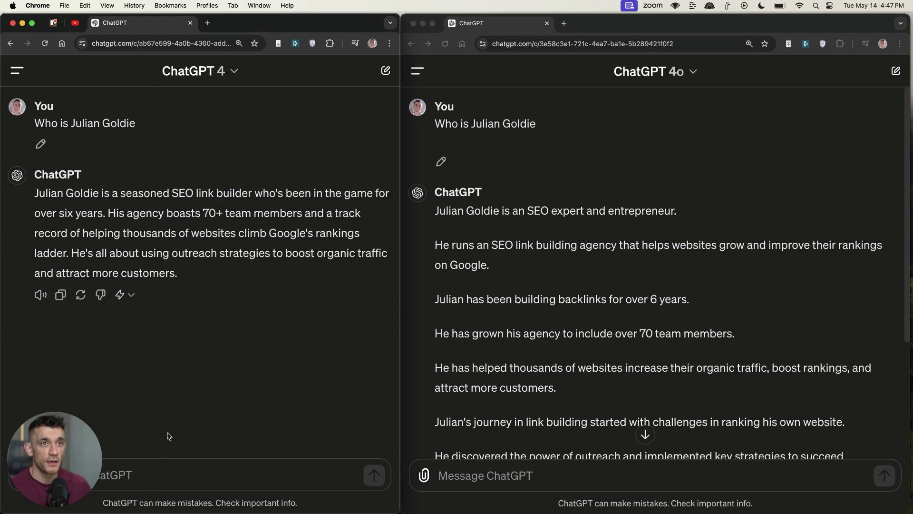
click(385, 71)
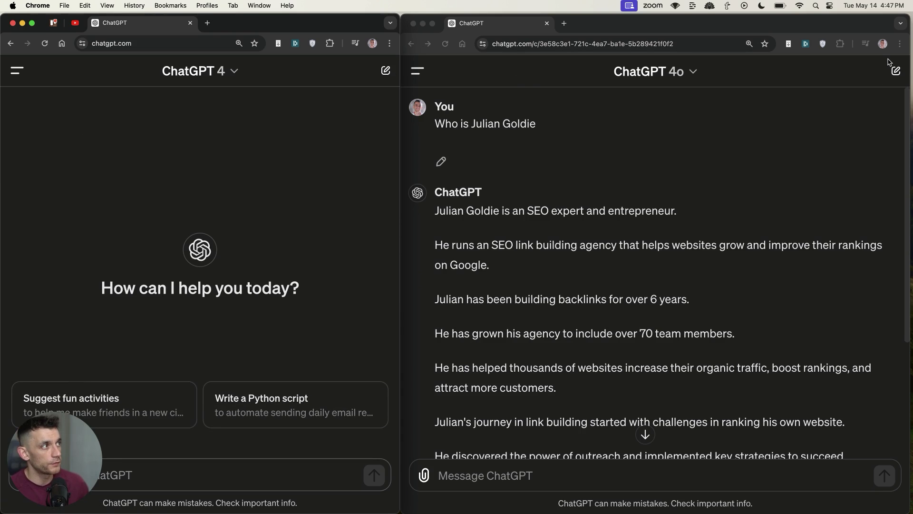
click(896, 71)
Step: Paste the question into the left GPT-4 chat and the right chat, now set to GPT-4o
click(306, 483)
key(super+v)
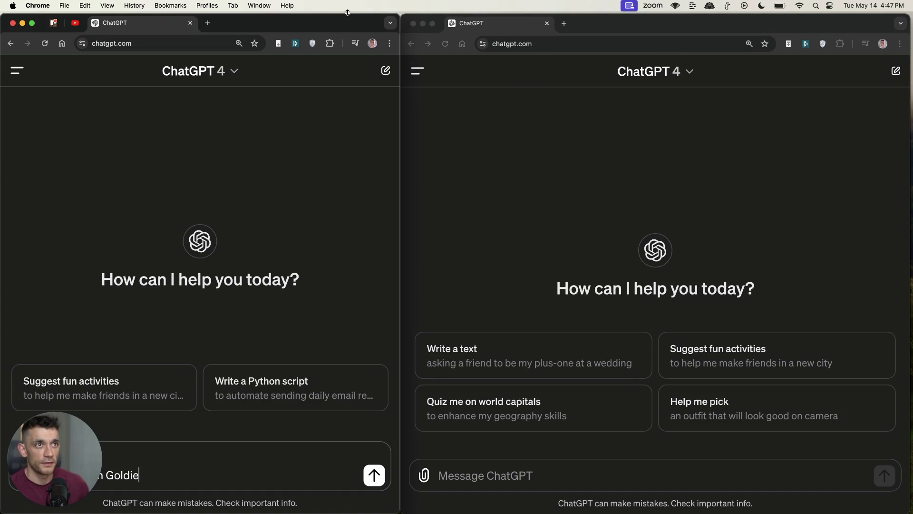
click(664, 73)
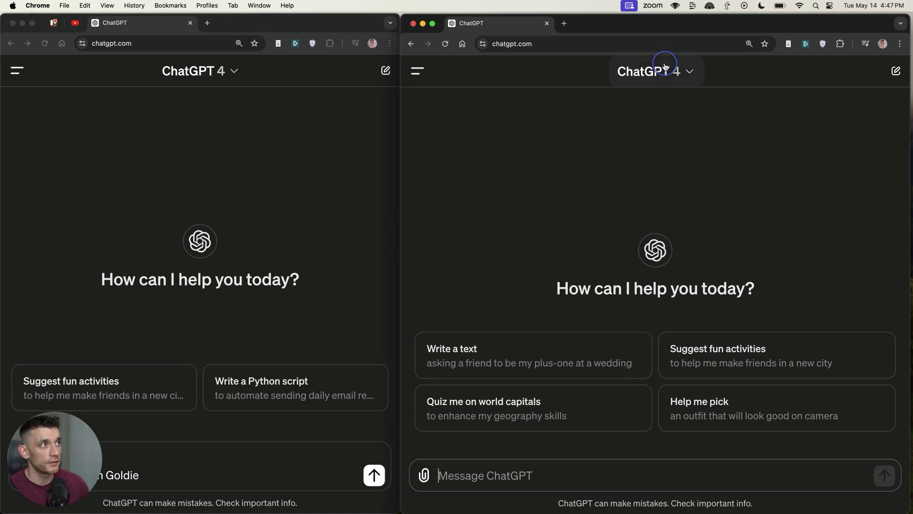
click(665, 150)
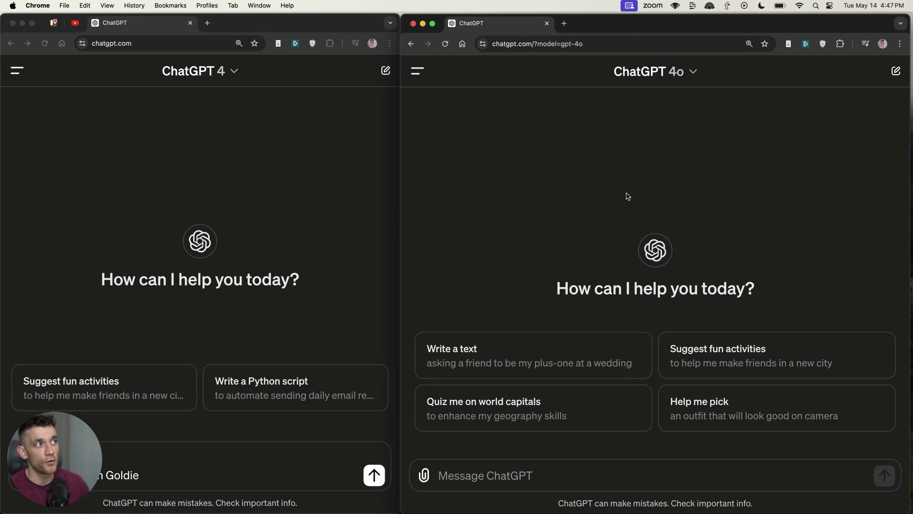
click(507, 477)
text(User Who is Julian Goldie)
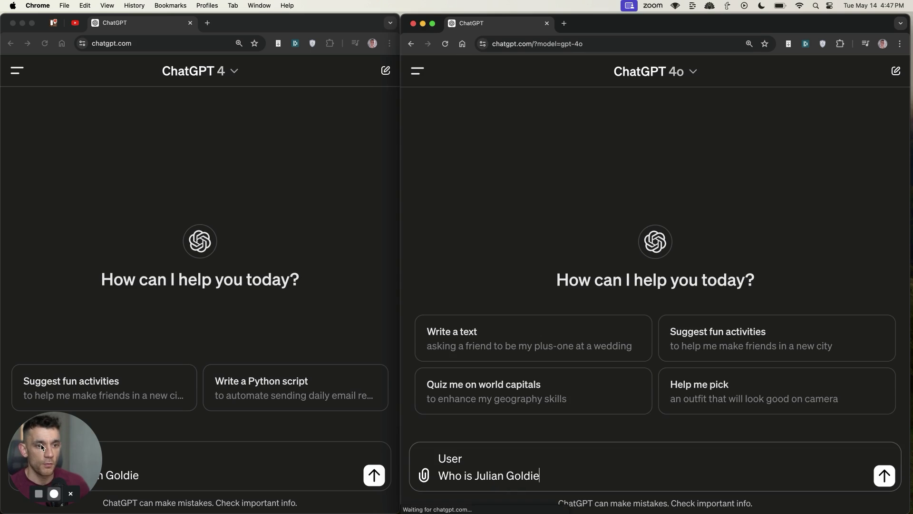
drag(62, 452, 51, 269)
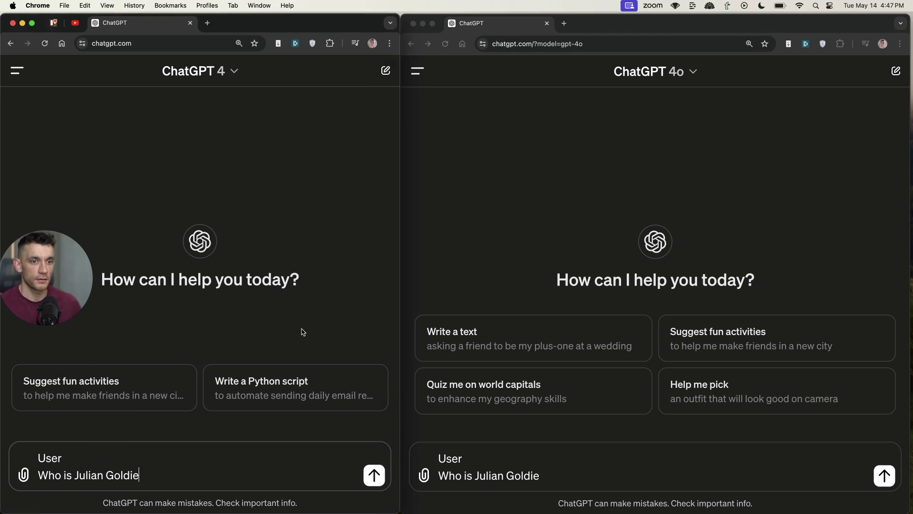
click(526, 475)
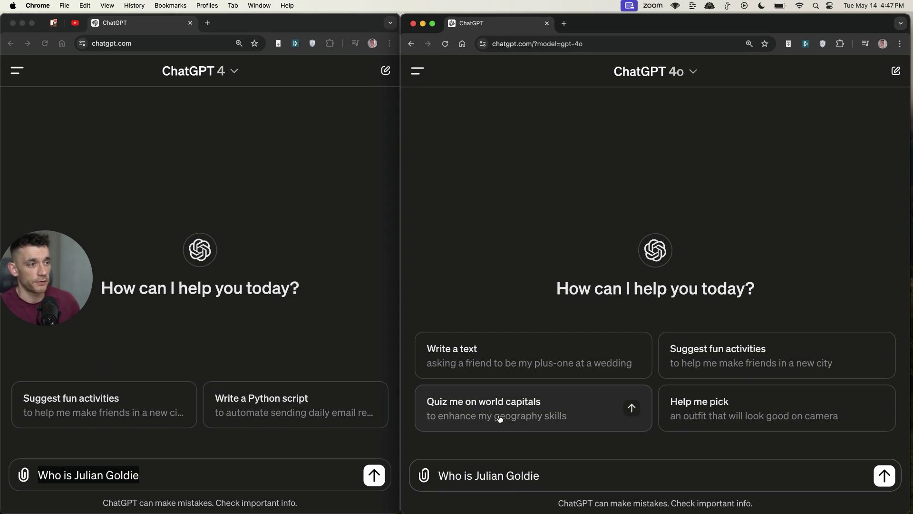
click(87, 473)
click(145, 473)
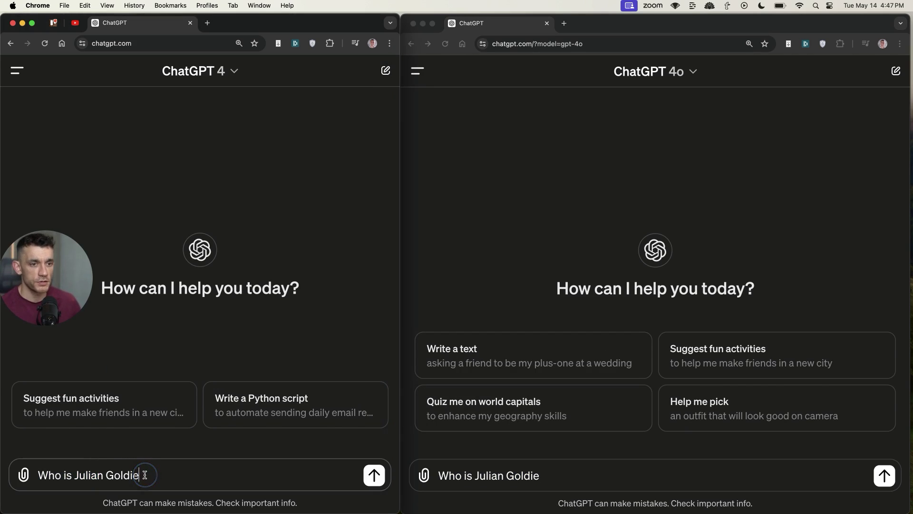
click(497, 471)
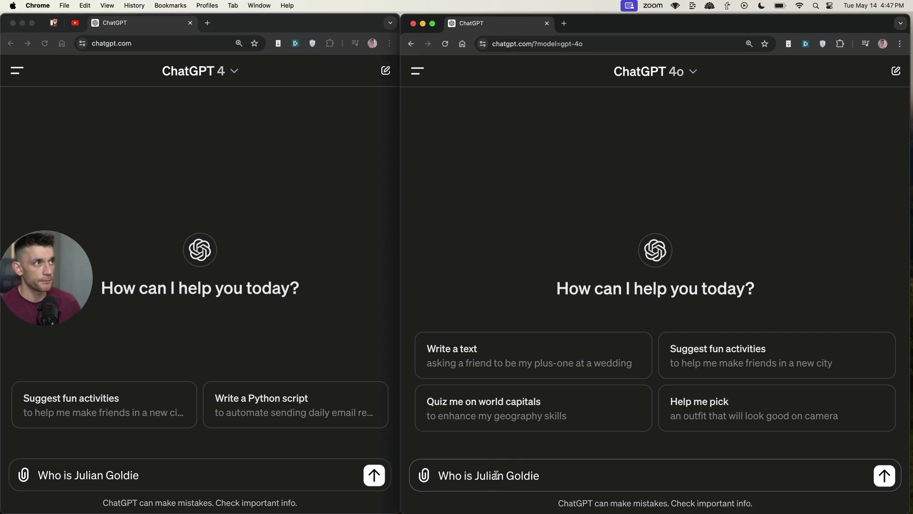
Step: Send the question to both GPT-4 and GPT-4o
click(264, 480)
click(374, 475)
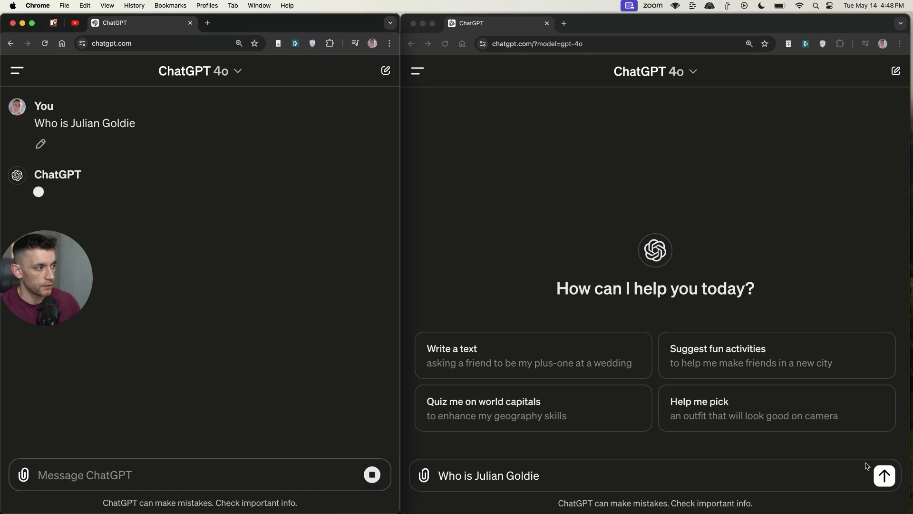
click(884, 475)
click(884, 475)
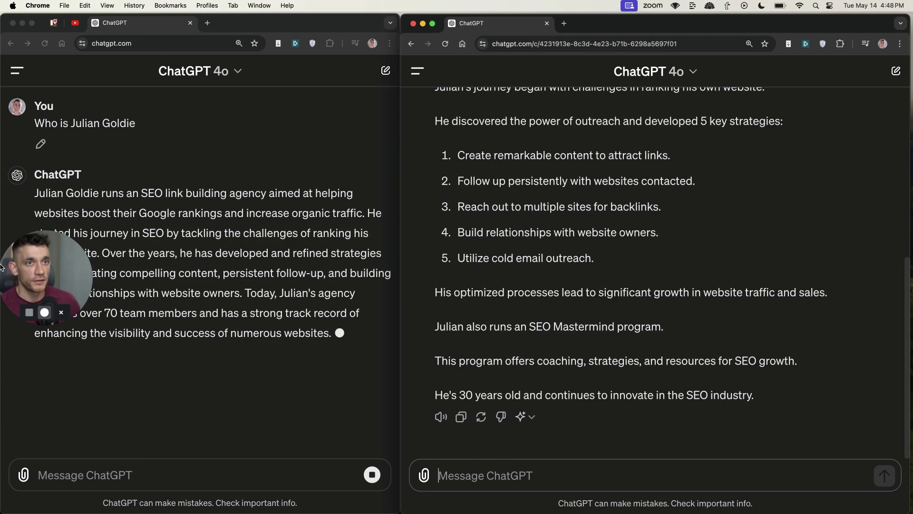
Step: Scroll and highlight the GPT-4 answer to compare it with GPT-4o's numbered strategies
scroll(483, 251, up, 3)
scroll(528, 202, up, 3)
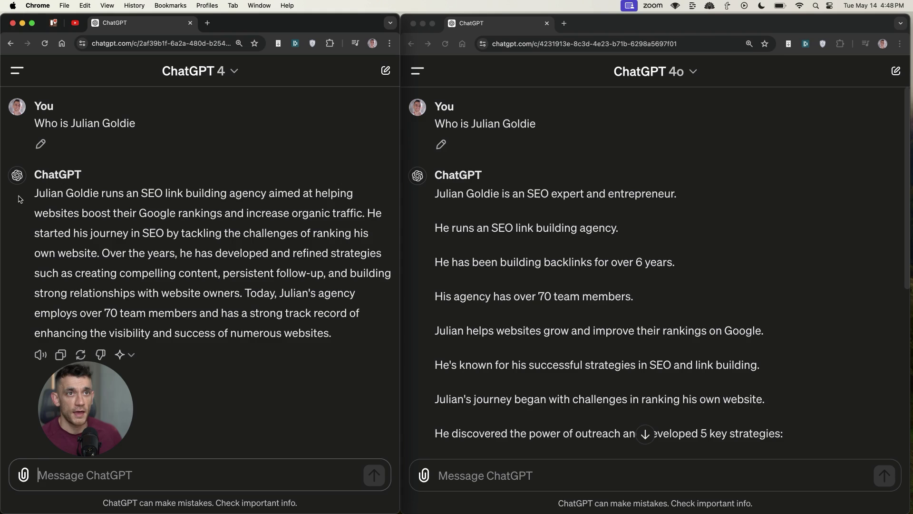
drag(29, 194, 101, 193)
click(327, 306)
click(640, 327)
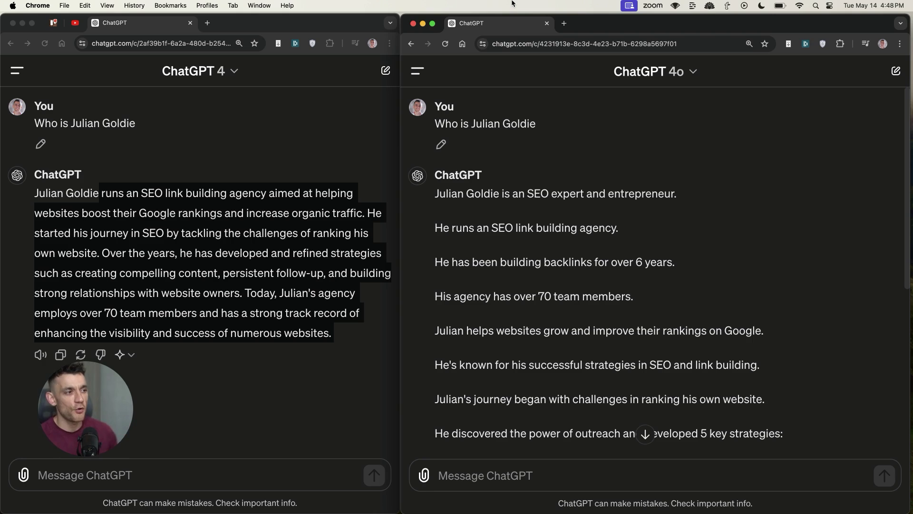
scroll(521, 172, down, 8)
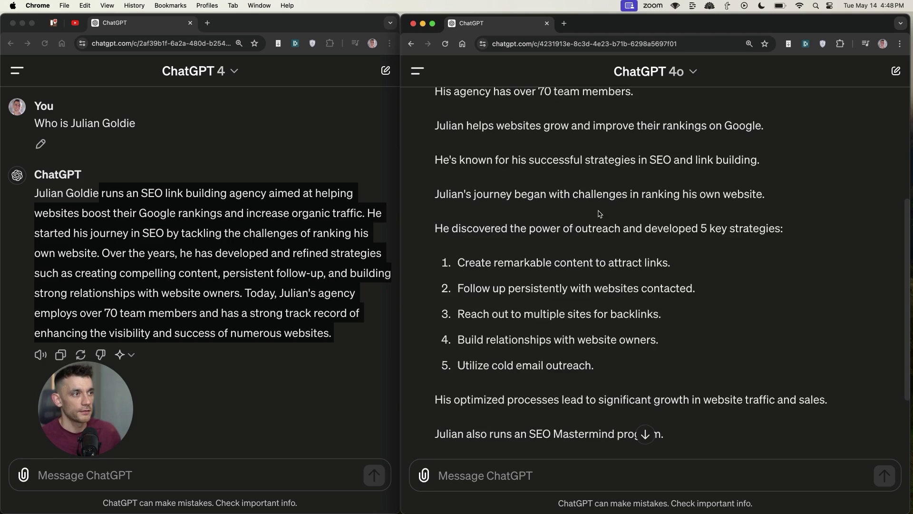
scroll(528, 214, up, 8)
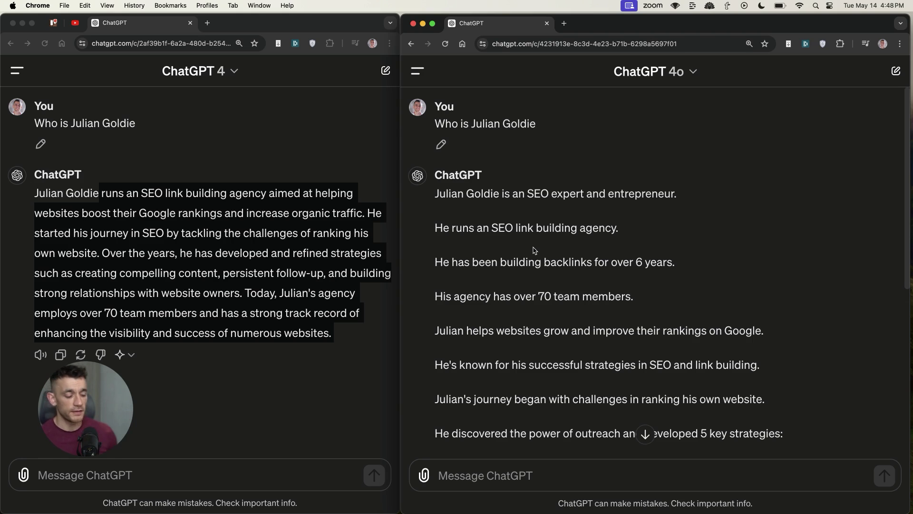
Step: Leave the side-by-side chats and bring up openai.com's Spring Update announcement
click(86, 408)
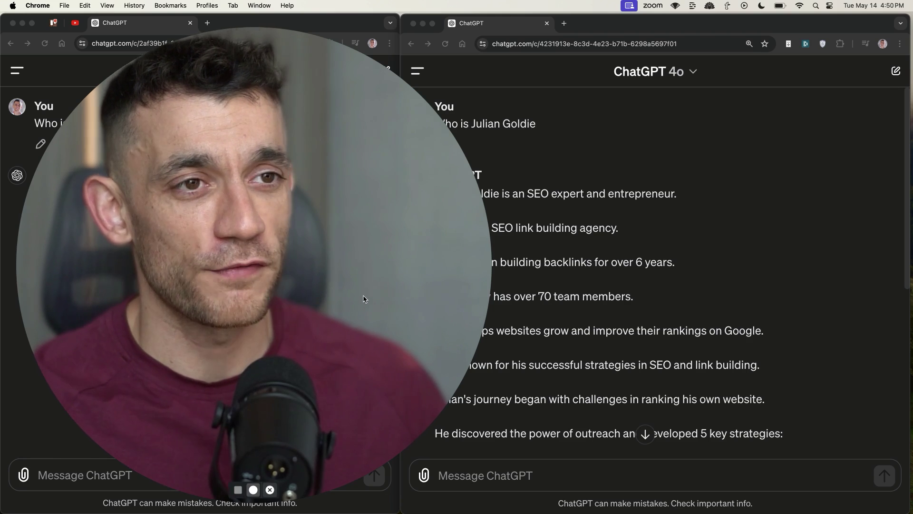
click(490, 27)
drag(222, 325, 159, 369)
click(275, 97)
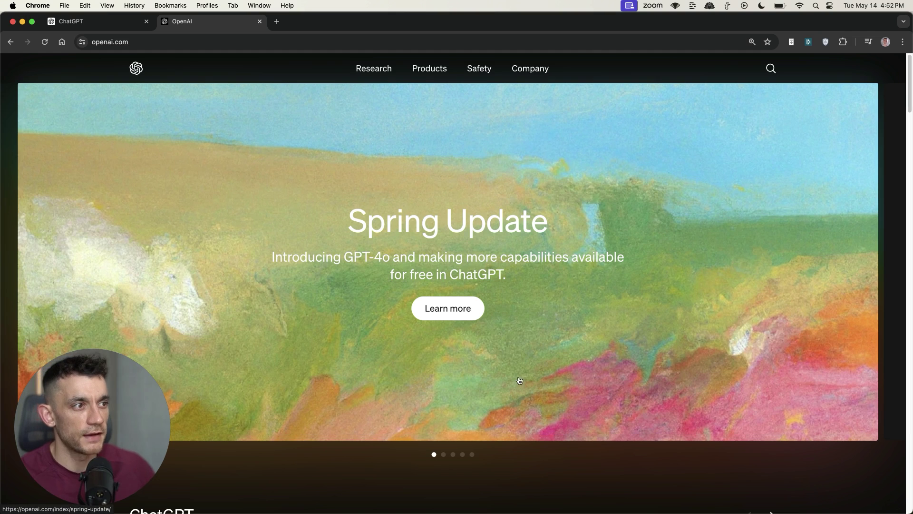
Step: Close the leftover ChatGPT tab and highlight the Spring Update GPT-4o headline
middle_click(69, 26)
drag(283, 229, 520, 277)
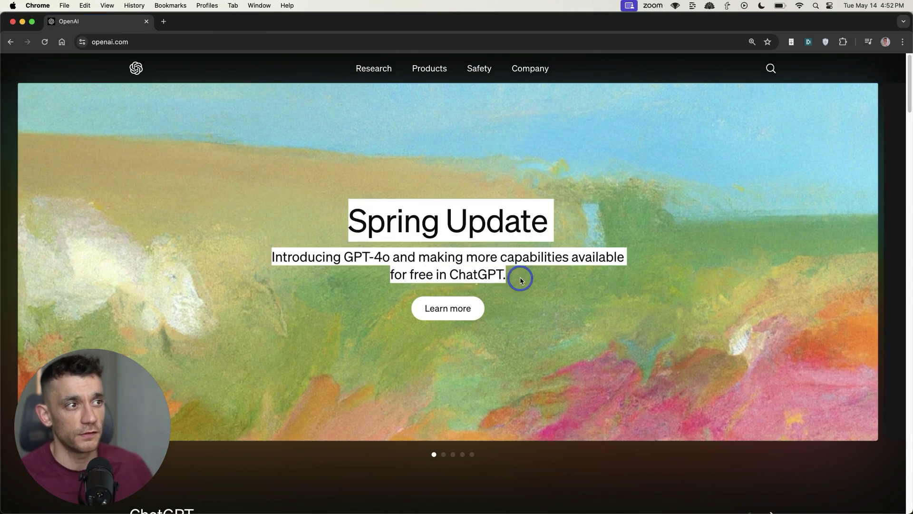
drag(550, 241, 530, 273)
click(583, 274)
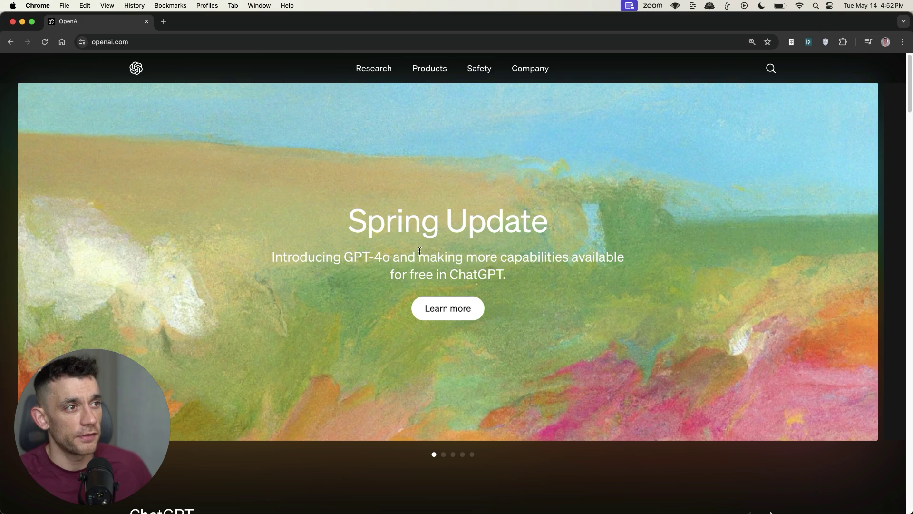
drag(419, 252, 259, 247)
Step: Open the full Spring Update announcement and scroll through it
click(476, 309)
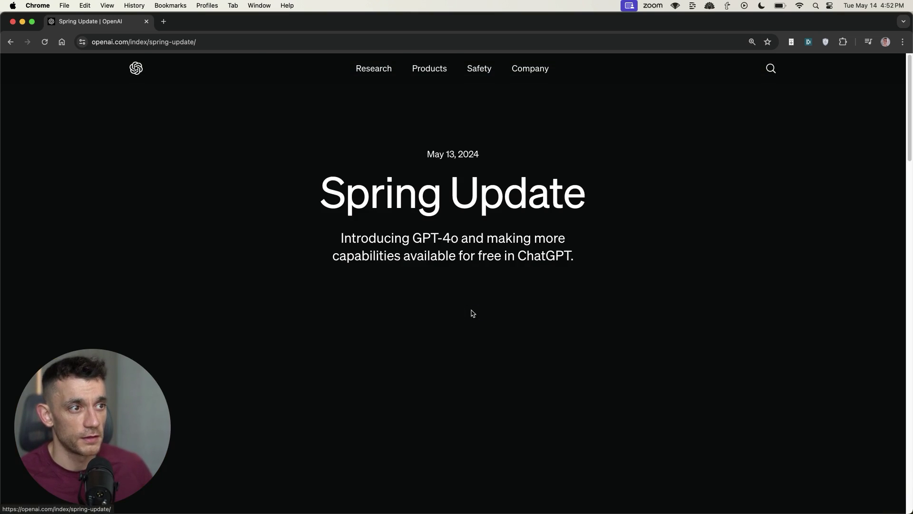
scroll(515, 305, down, 5)
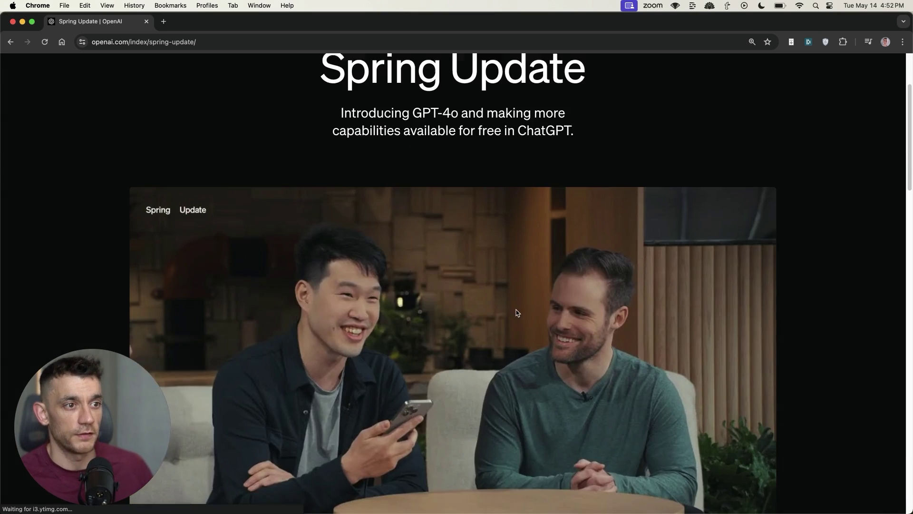
scroll(516, 346, down, 5)
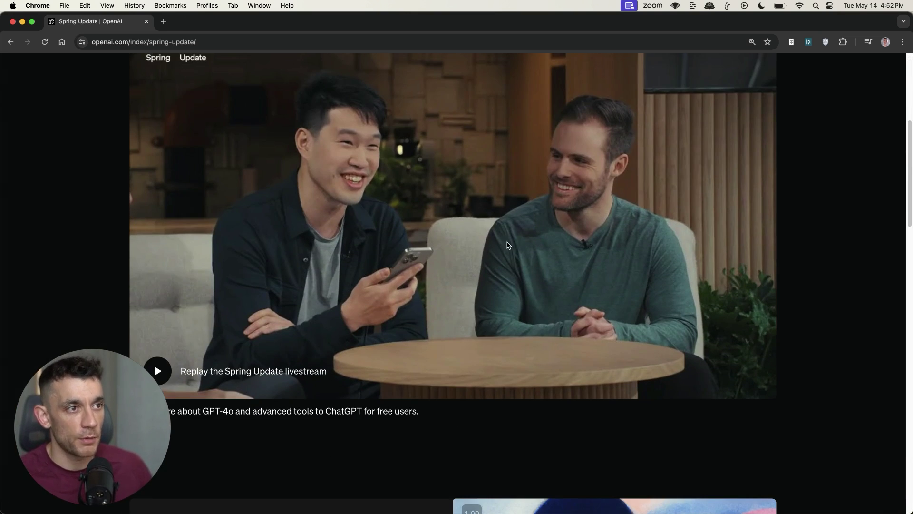
scroll(445, 265, up, 4)
scroll(444, 265, down, 3)
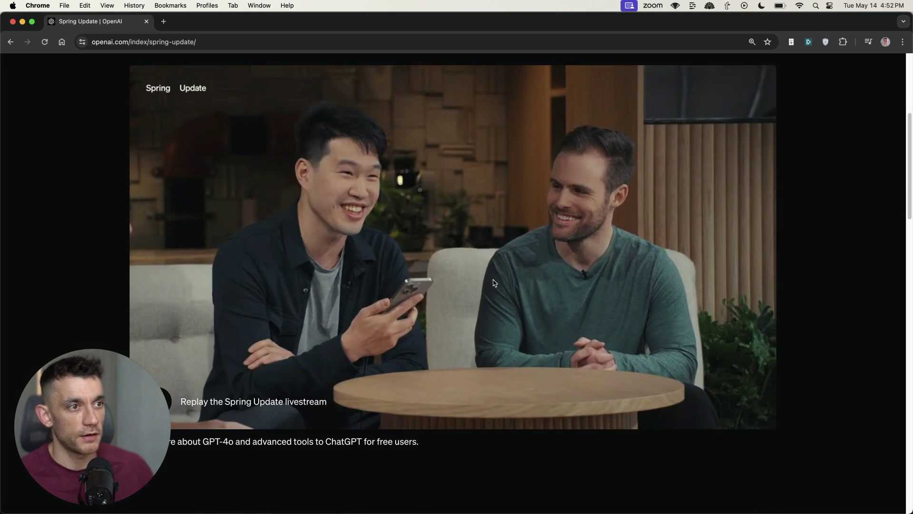
scroll(504, 273, down, 1)
scroll(476, 278, up, 1)
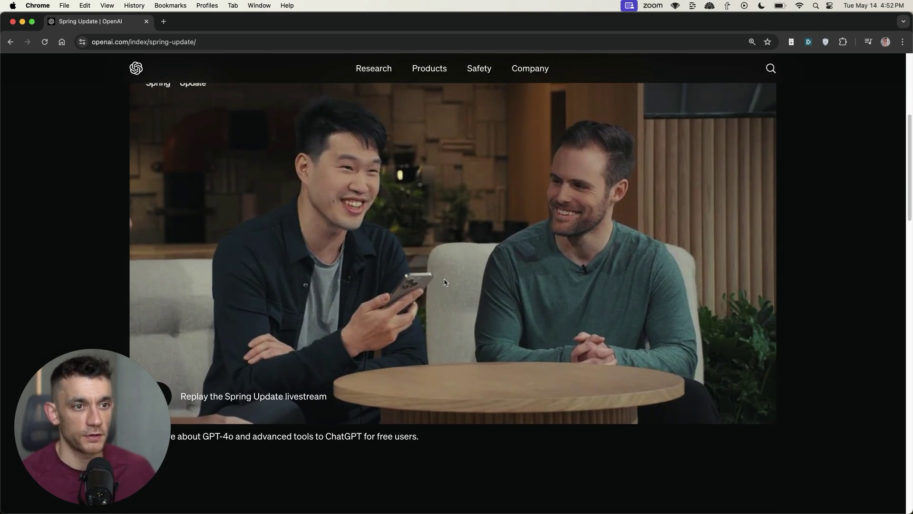
scroll(444, 285, down, 1)
scroll(433, 295, up, 2)
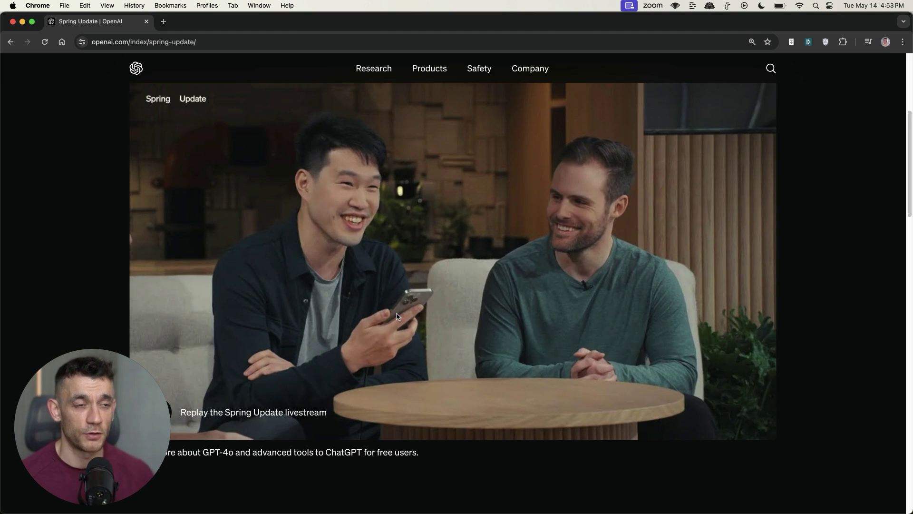
scroll(396, 316, down, 5)
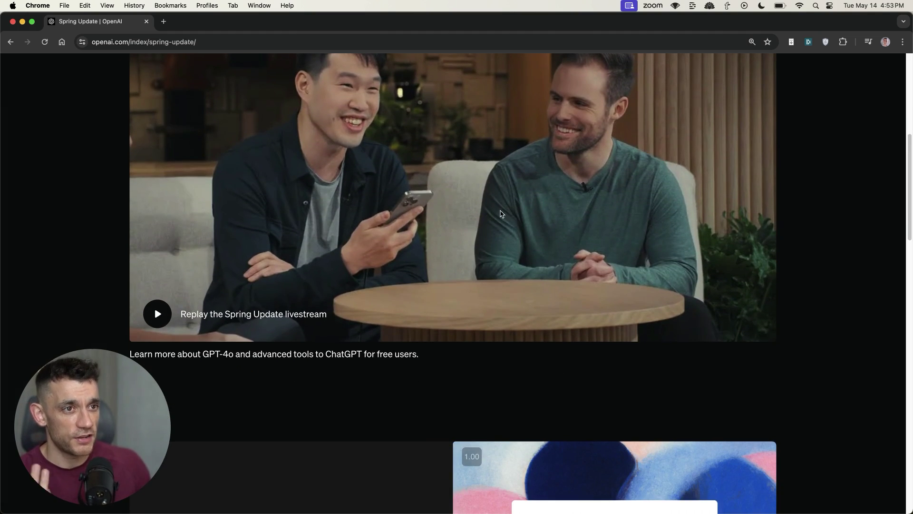
scroll(478, 227, up, 5)
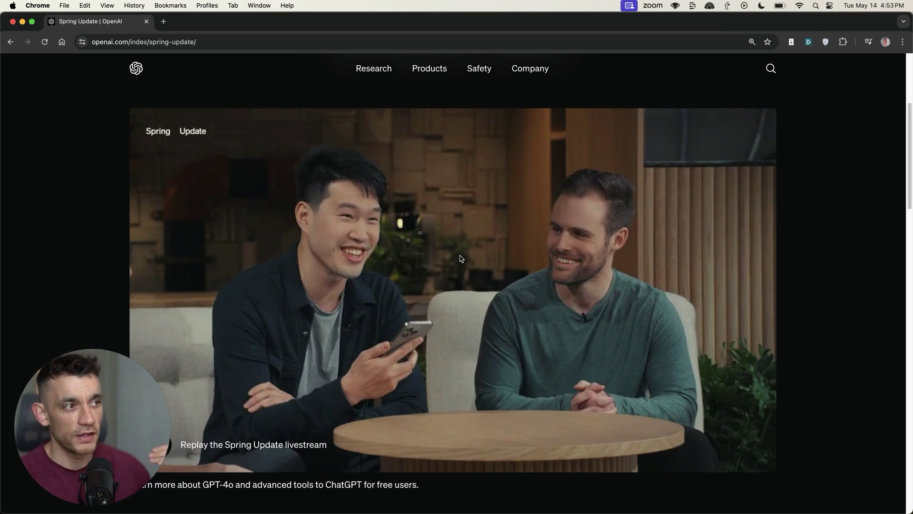
scroll(461, 258, down, 1)
scroll(523, 309, up, 1)
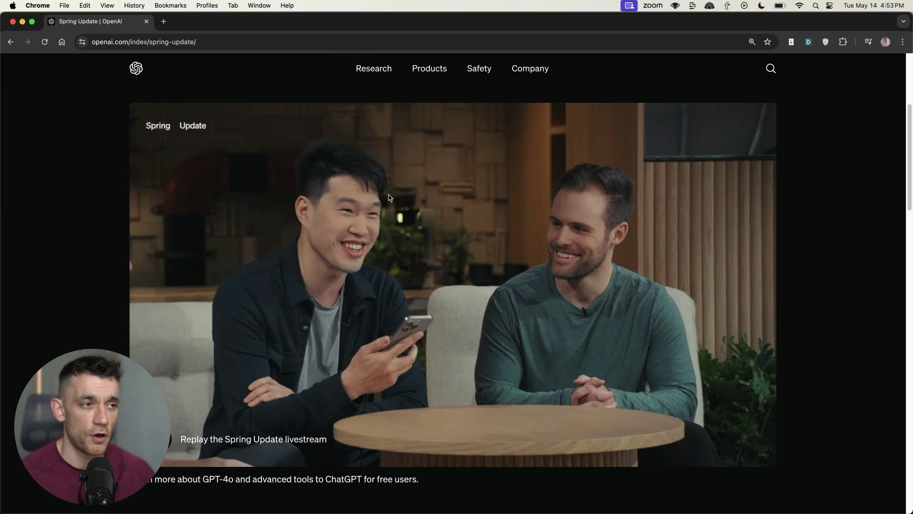
scroll(519, 217, down, 5)
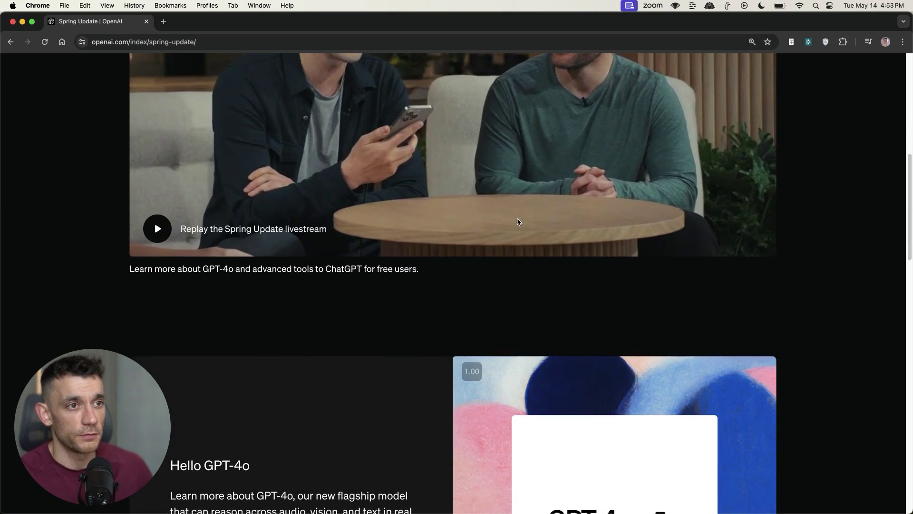
scroll(518, 221, up, 5)
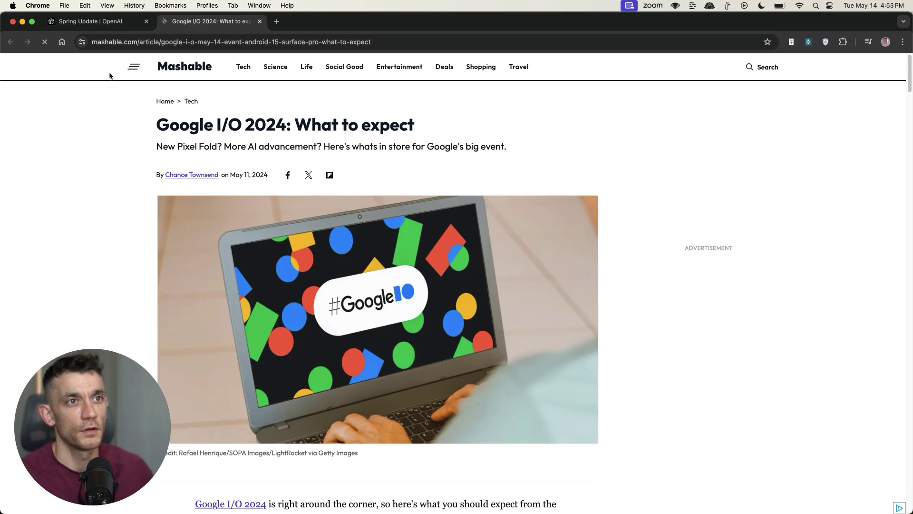
Step: Read Mashable's Google I/O 2024 article down to the tweet on Apple's OpenAI deal
drag(250, 182, 363, 188)
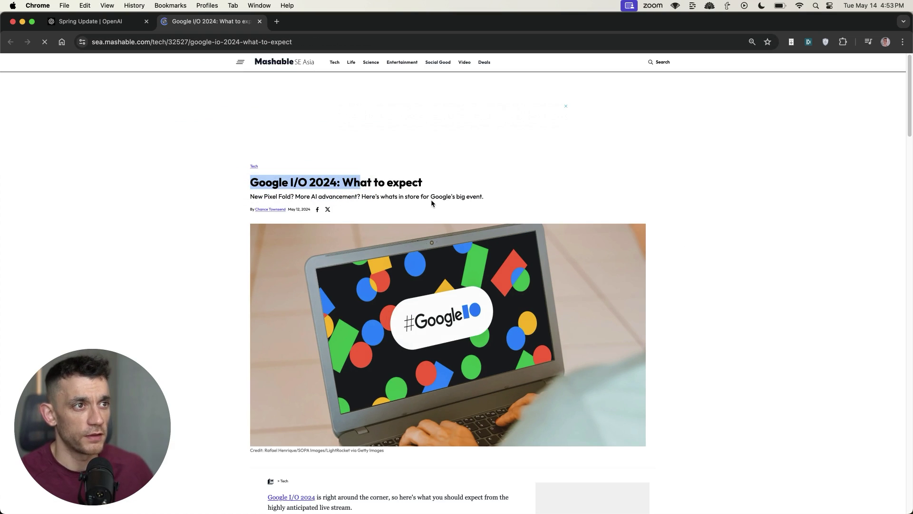
scroll(490, 307, down, 9)
scroll(490, 310, down, 3)
drag(267, 129, 399, 242)
click(359, 193)
drag(268, 145, 369, 252)
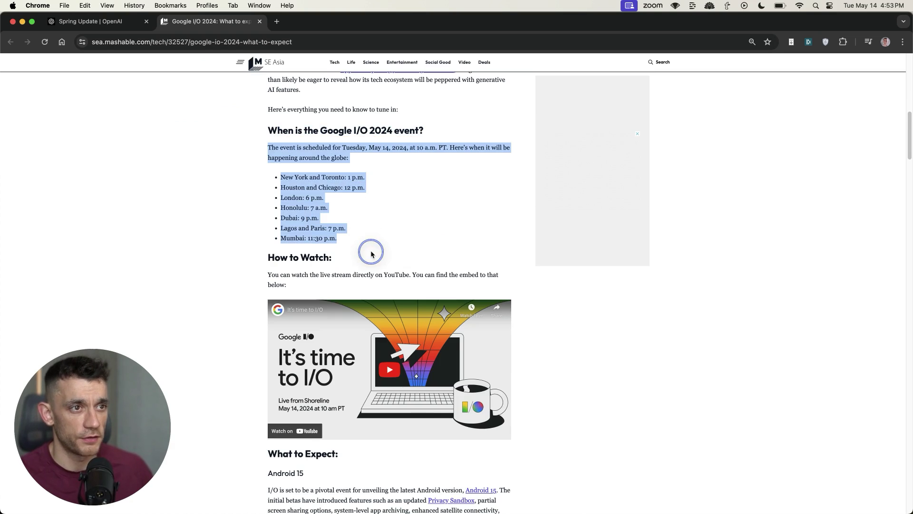
scroll(226, 98, down, 1)
scroll(532, 321, down, 10)
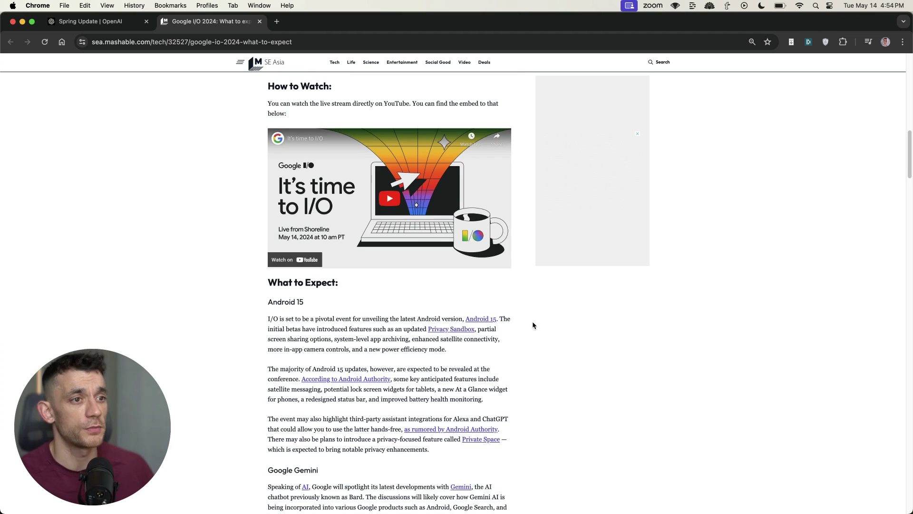
scroll(559, 405, down, 5)
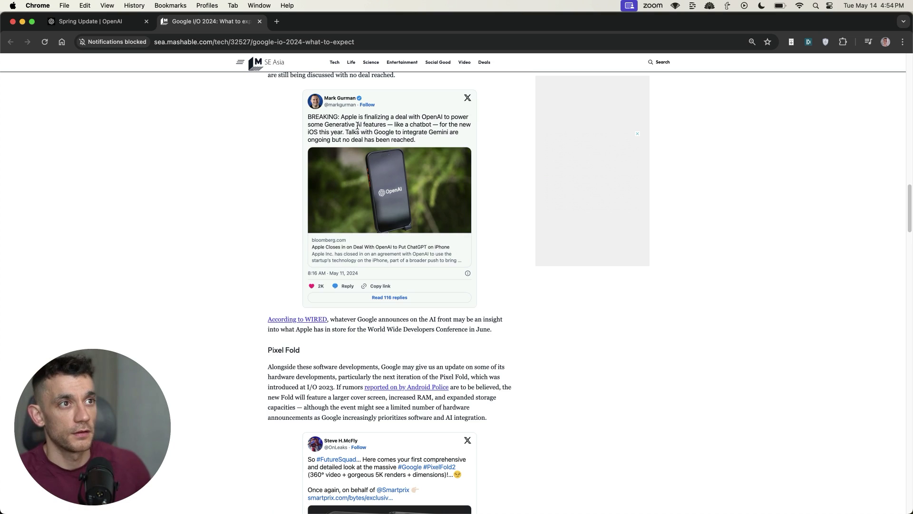
drag(342, 114, 529, 333)
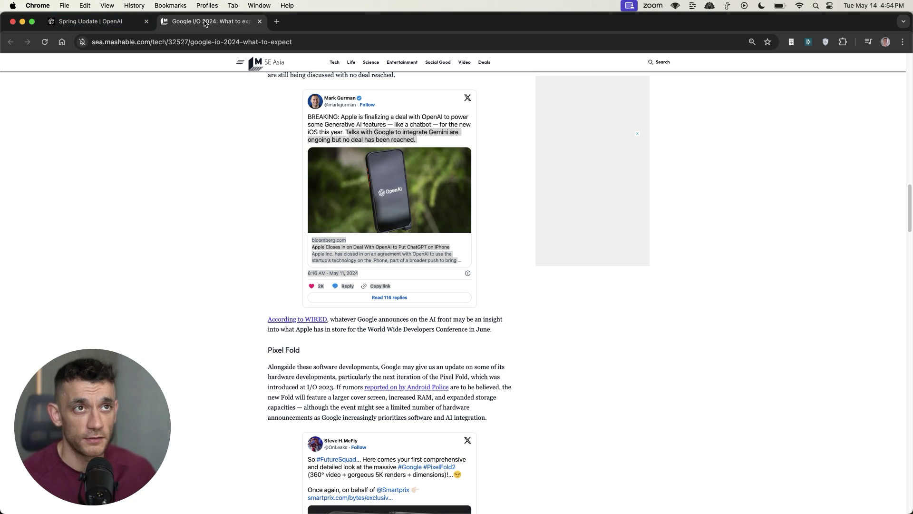
Step: Close the Mashable tab and open the full Hello GPT-4o announcement
key(super+w)
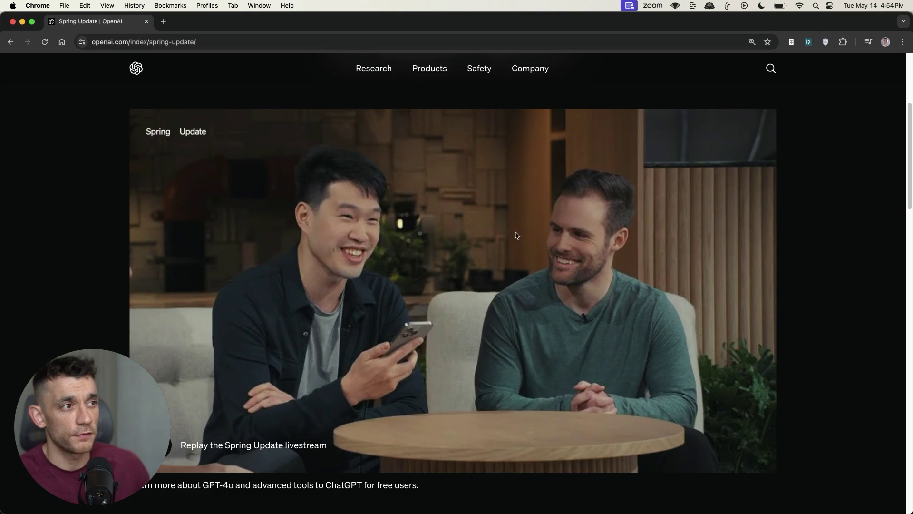
scroll(492, 261, down, 10)
scroll(493, 260, down, 4)
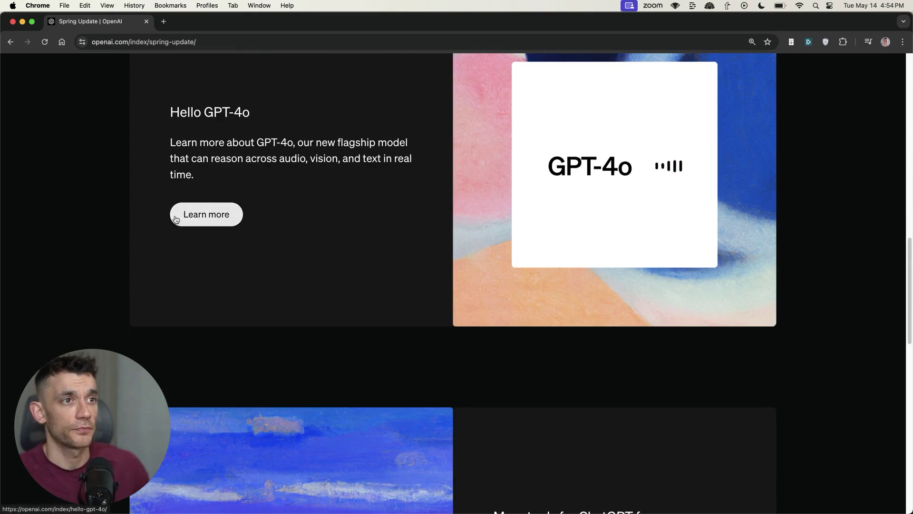
click(205, 213)
Step: Highlight the opening paragraph's 232 ms response time and 50% cheaper API claims
drag(238, 182, 664, 177)
click(360, 199)
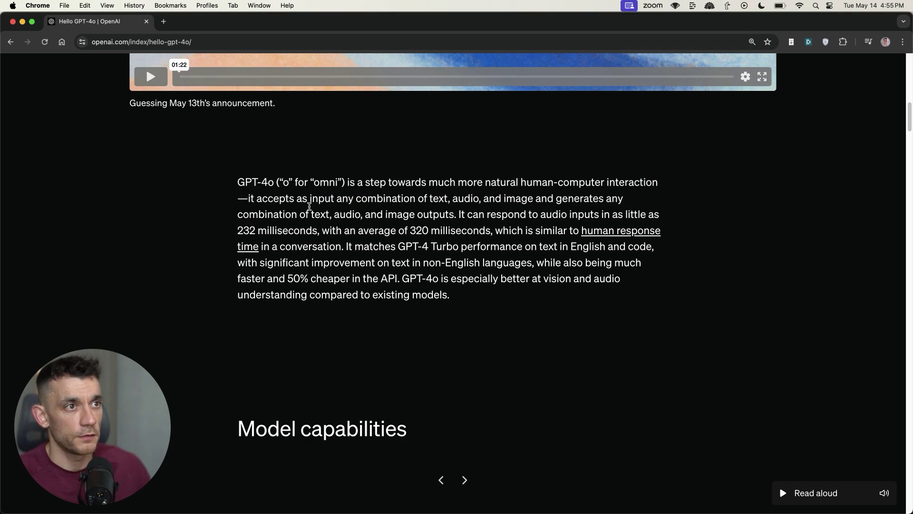
drag(361, 200, 536, 196)
drag(457, 214, 491, 231)
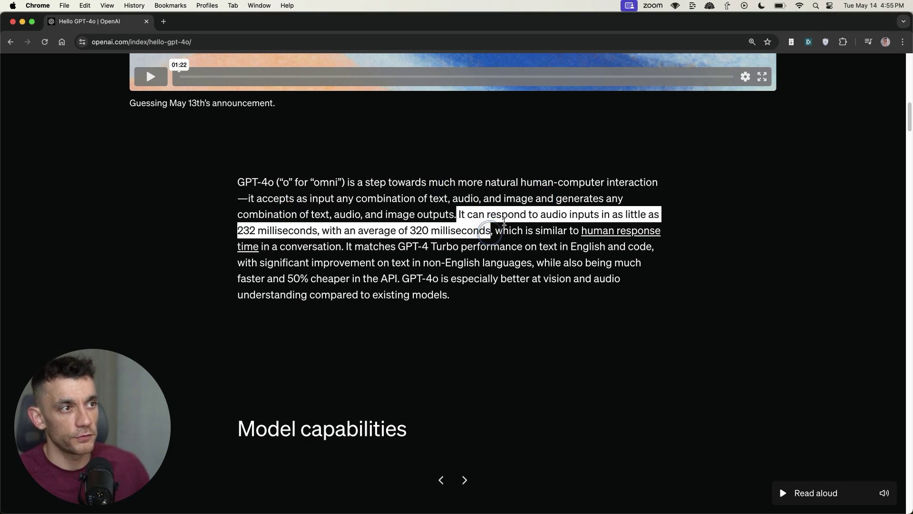
drag(441, 251, 605, 217)
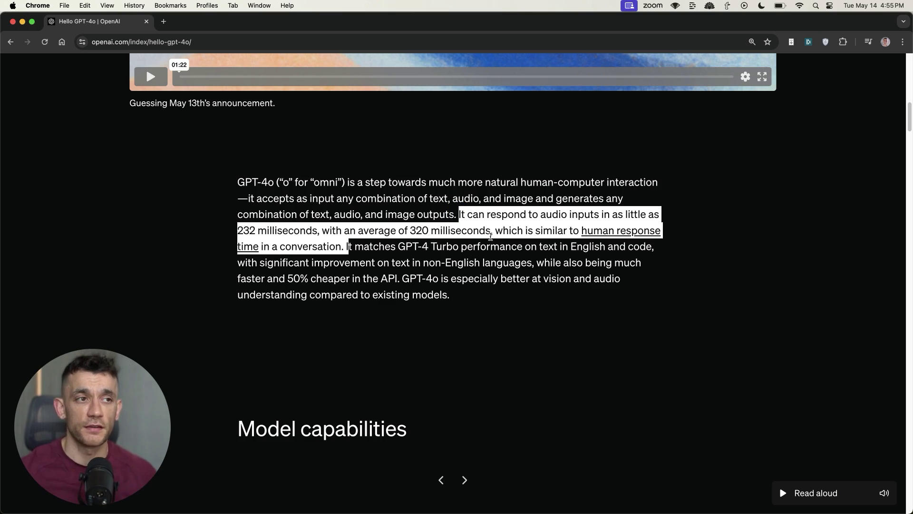
click(337, 252)
drag(338, 248, 455, 212)
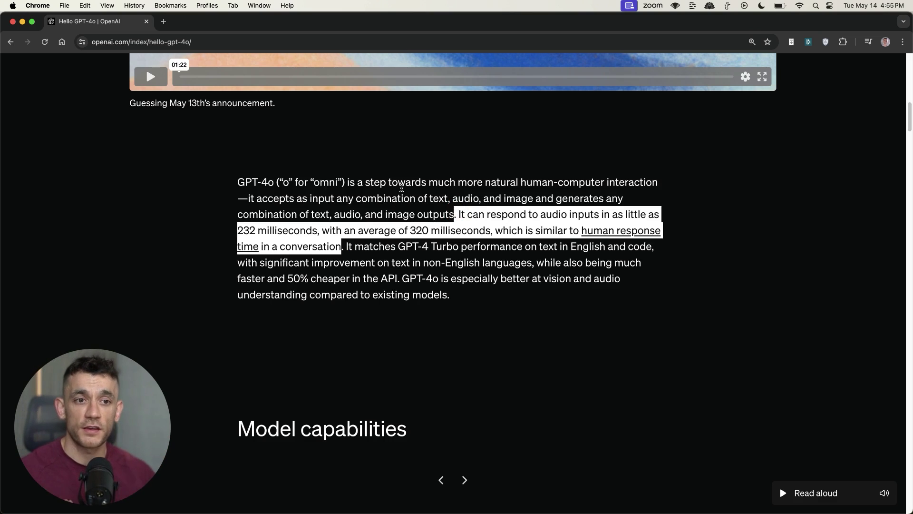
click(317, 287)
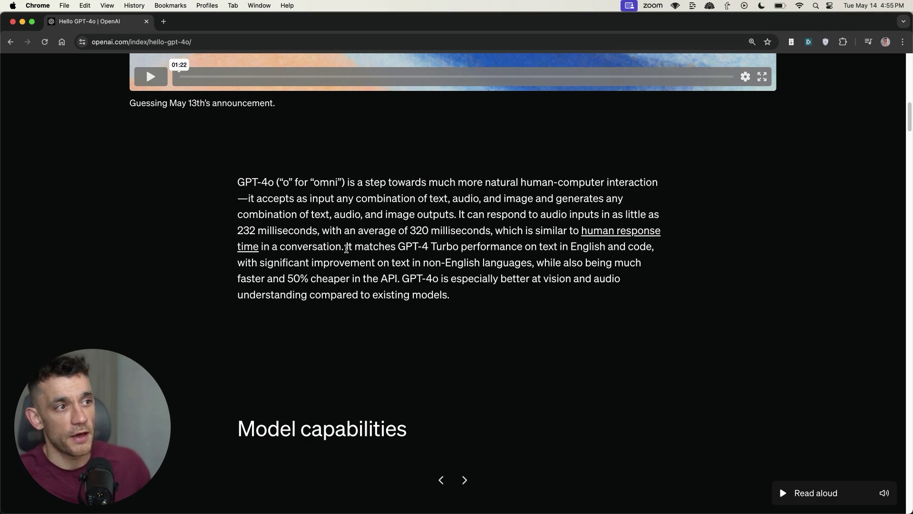
click(344, 245)
click(433, 291)
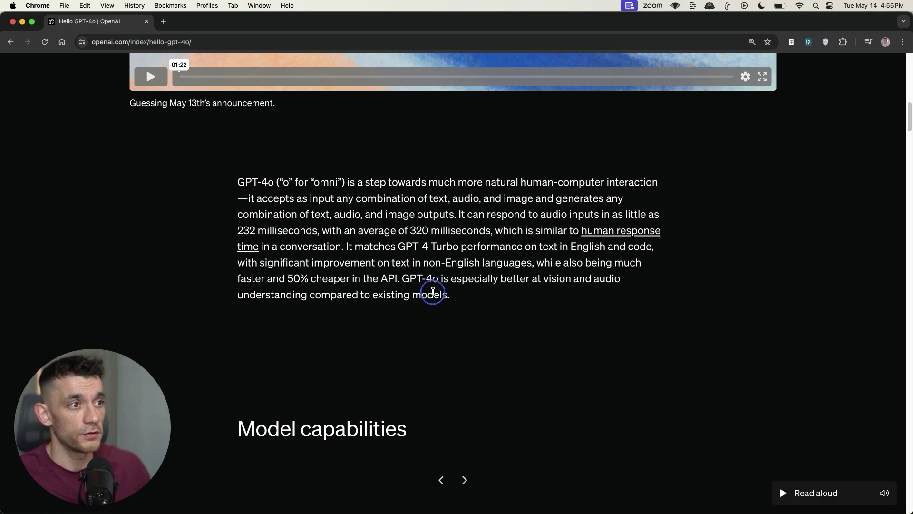
click(506, 265)
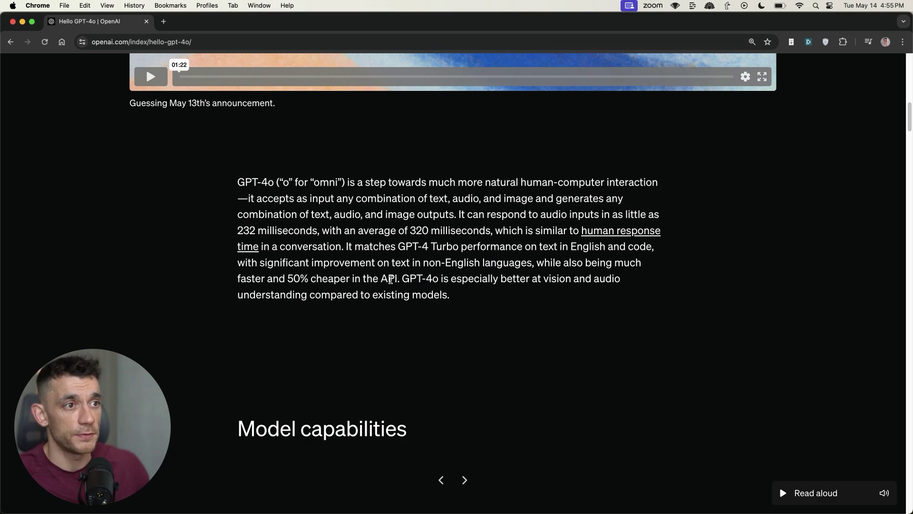
drag(402, 279, 231, 281)
Step: Open the OpenAI Platform Playground in a new tab using the corrected address
click(377, 284)
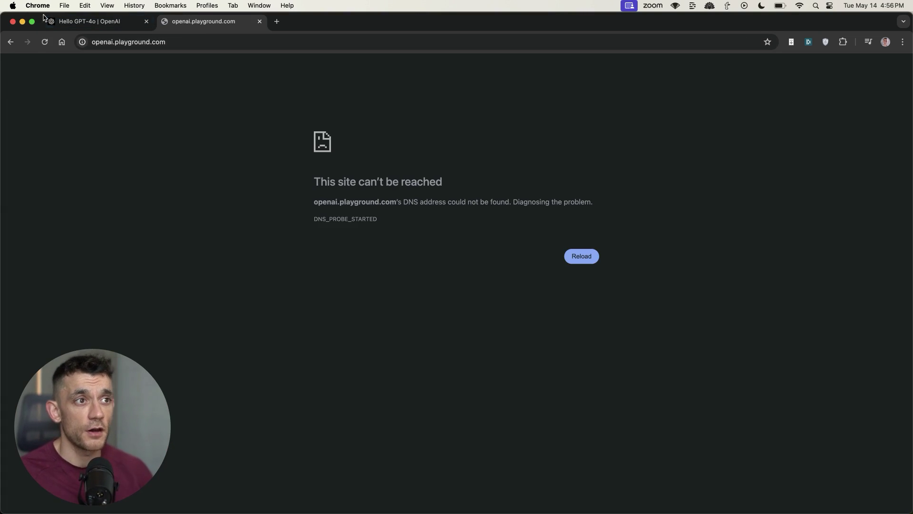
click(181, 38)
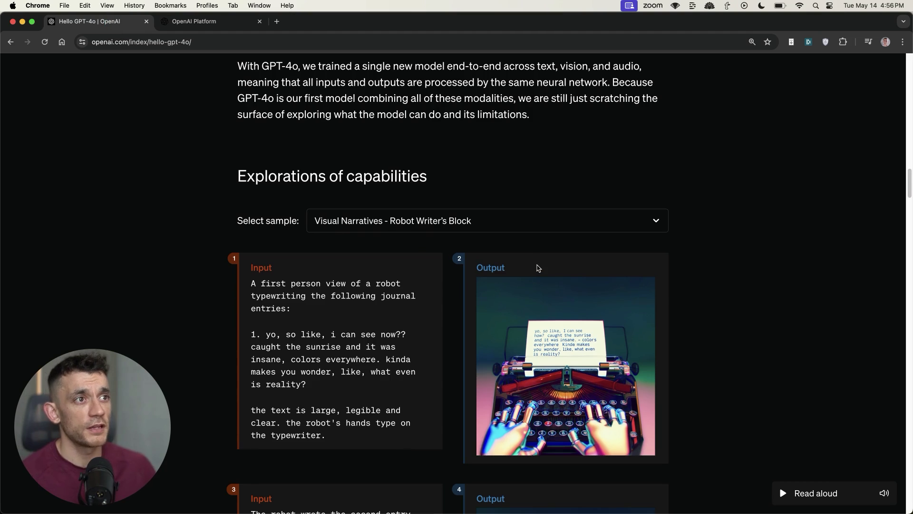
scroll(538, 268, up, 5)
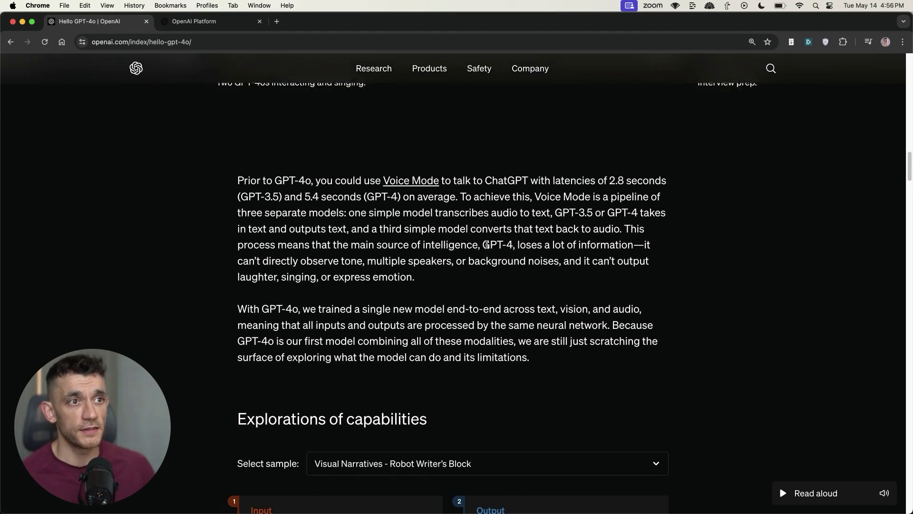
scroll(486, 245, up, 2)
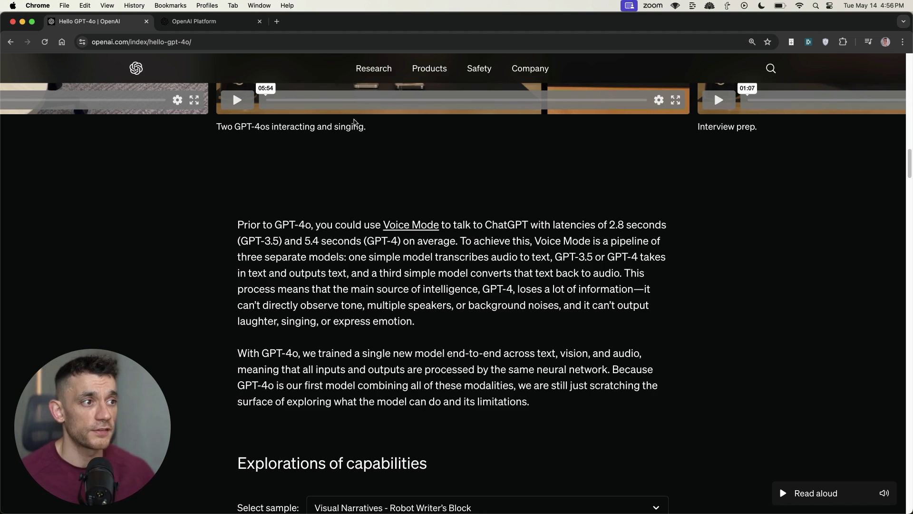
scroll(394, 281, up, 5)
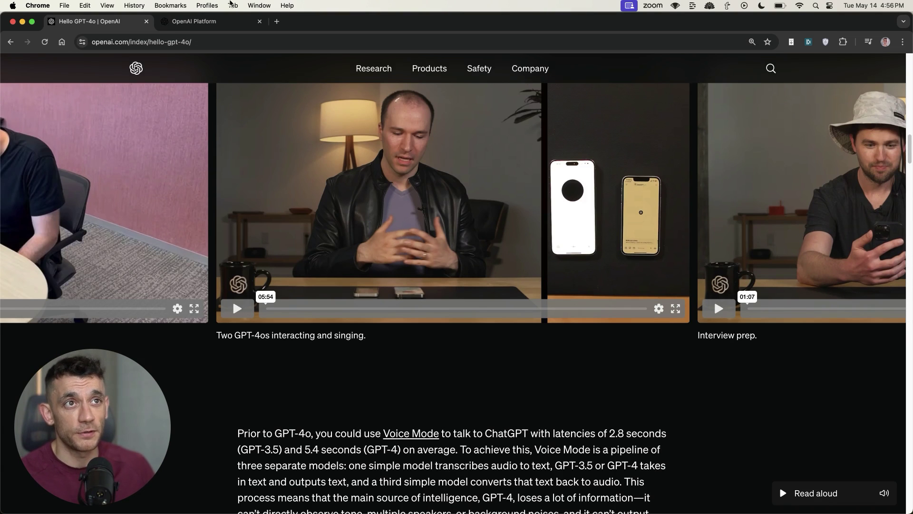
click(221, 23)
Step: Scroll the Hello GPT-4o article's video section, then switch to the Playground tab
click(91, 25)
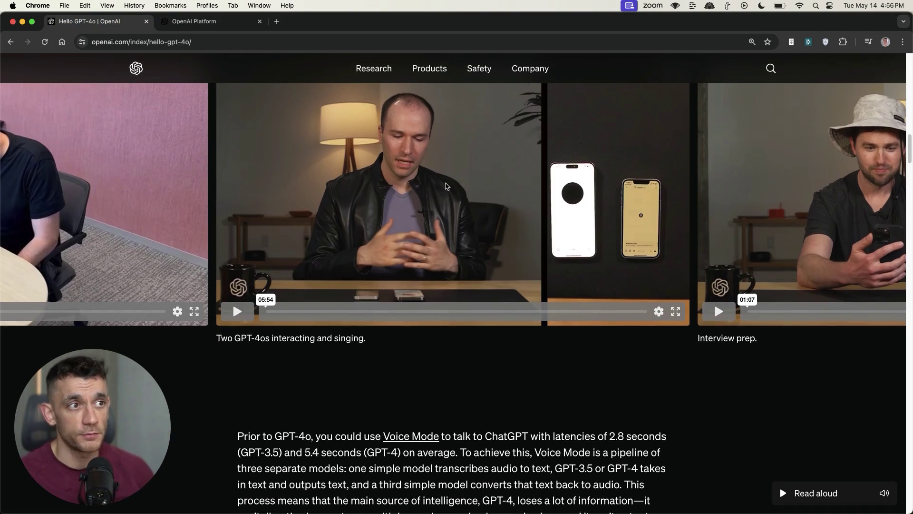
scroll(428, 181, up, 3)
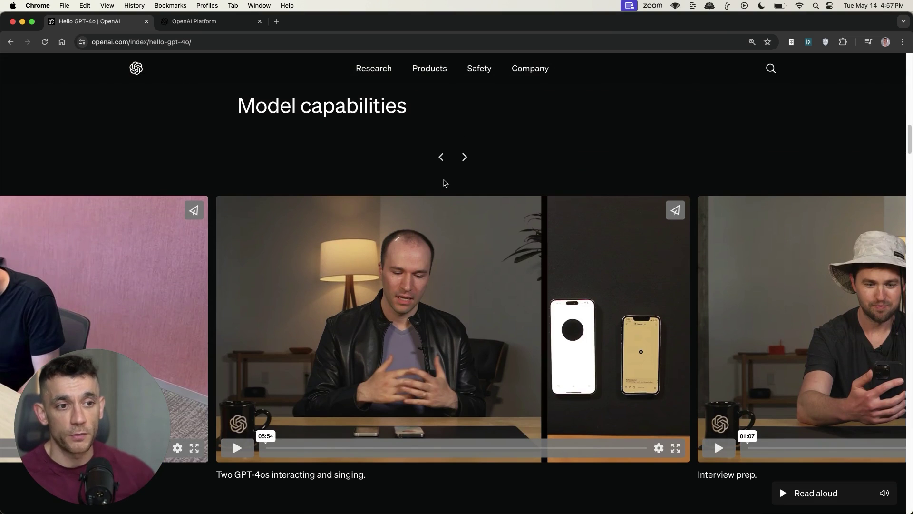
scroll(434, 255, down, 1)
scroll(434, 254, down, 8)
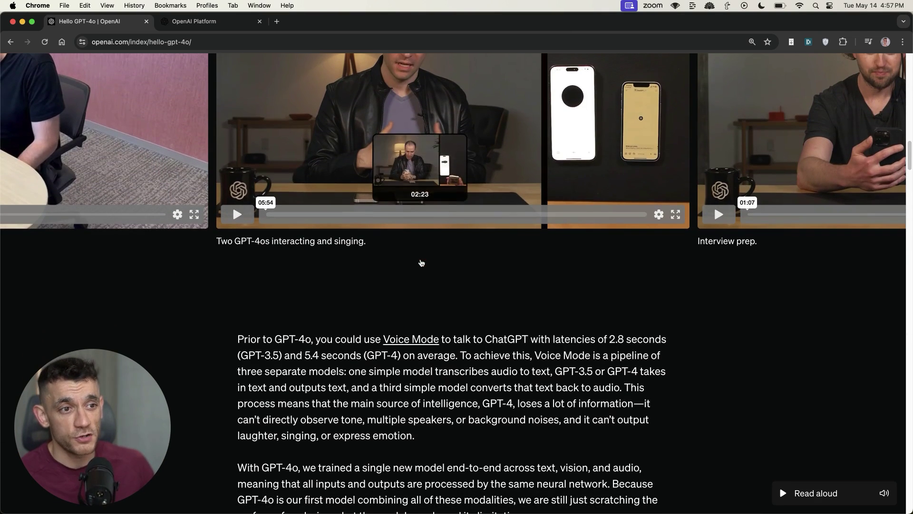
key(ctrl+Tab)
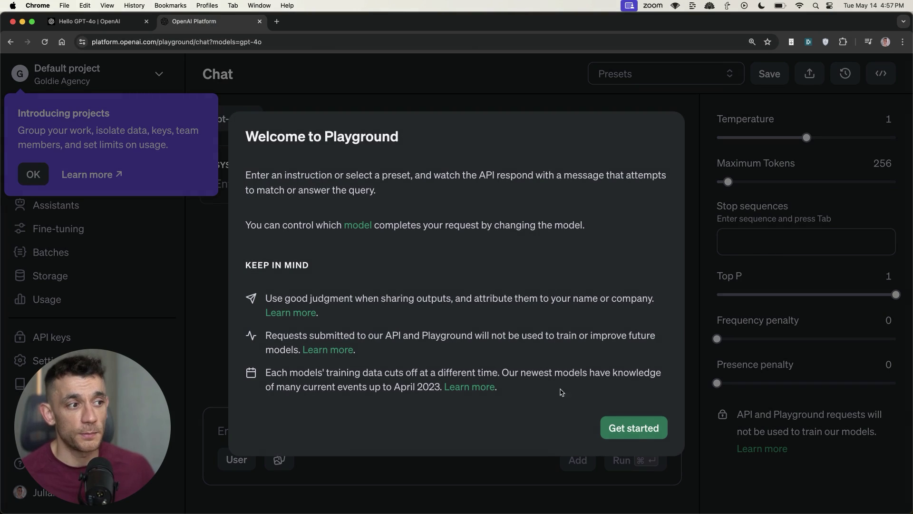
Step: Dismiss the Playground welcome and projects notices, keep gpt-4o as the model, and close the tab
click(659, 443)
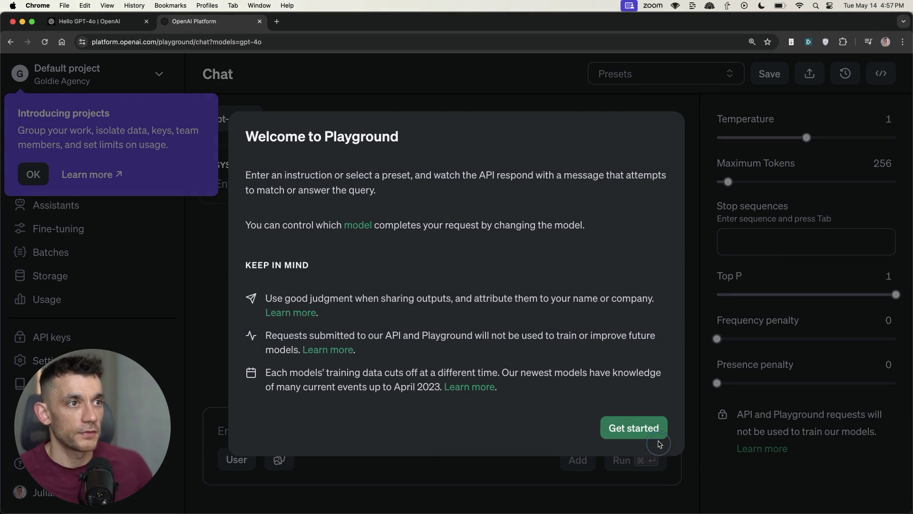
click(32, 174)
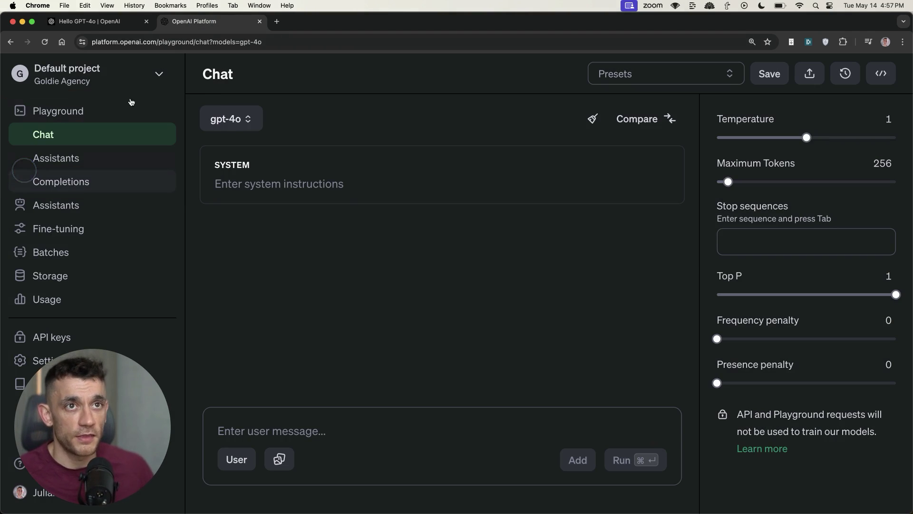
click(226, 120)
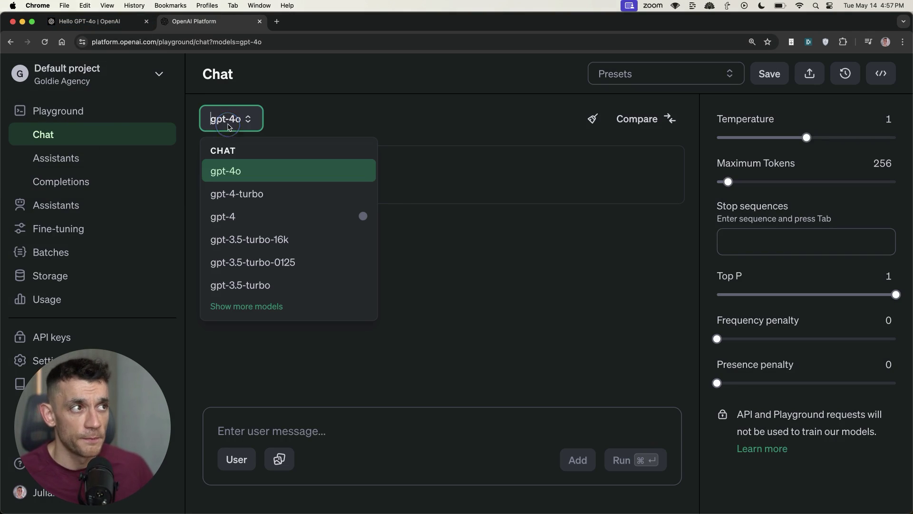
click(240, 172)
click(440, 180)
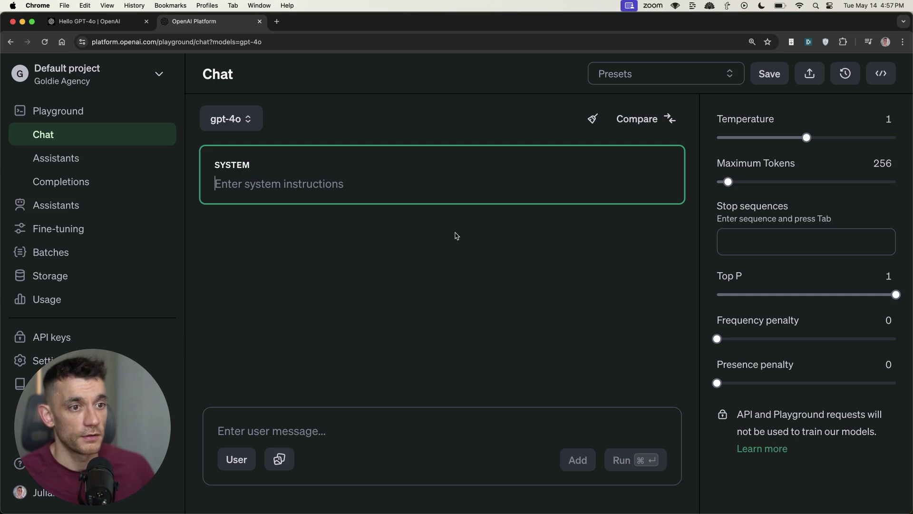
key(super+w)
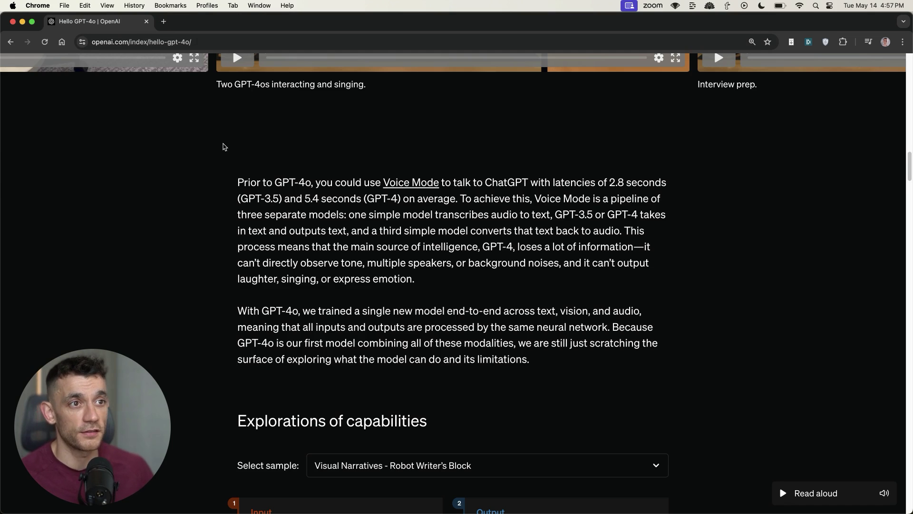
Step: Skim the Hello GPT-4o article, highlighting the Voice Mode paragraphs and Explorations of capabilities heading
drag(224, 147, 547, 320)
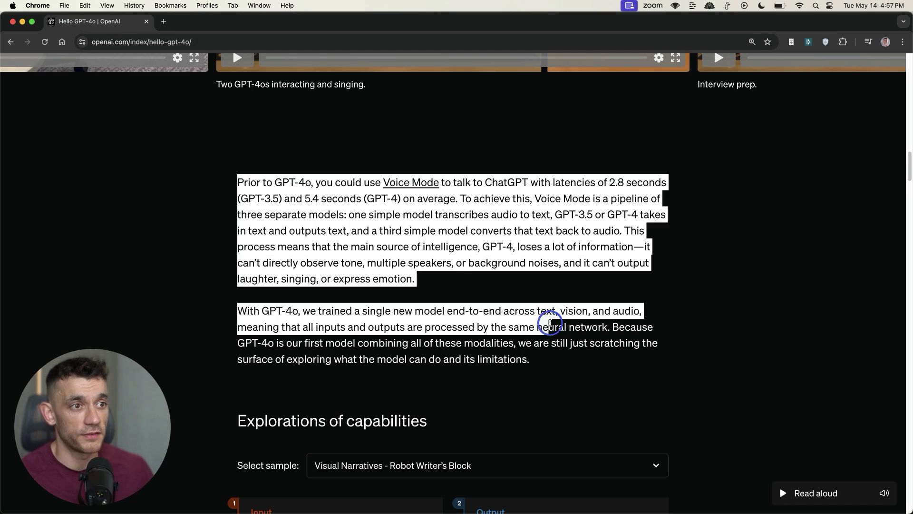
click(591, 351)
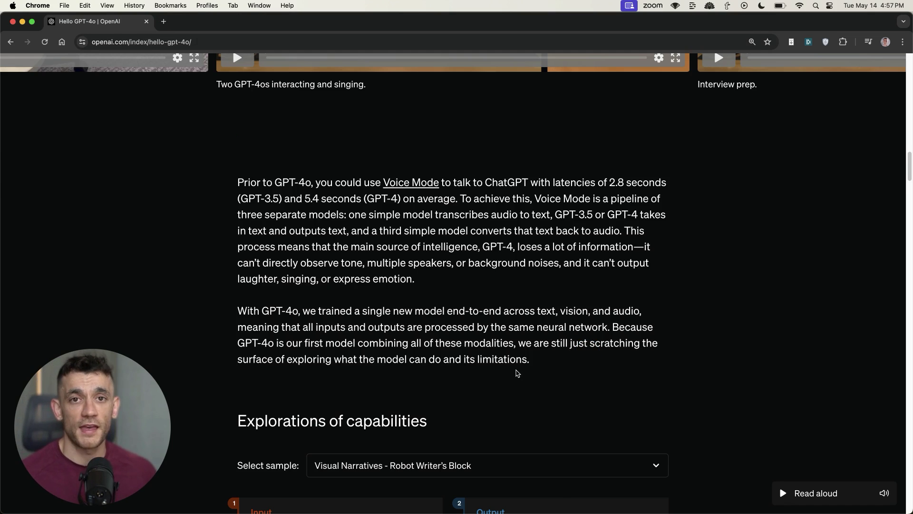
scroll(533, 379, down, 10)
scroll(464, 218, up, 2)
scroll(465, 218, up, 3)
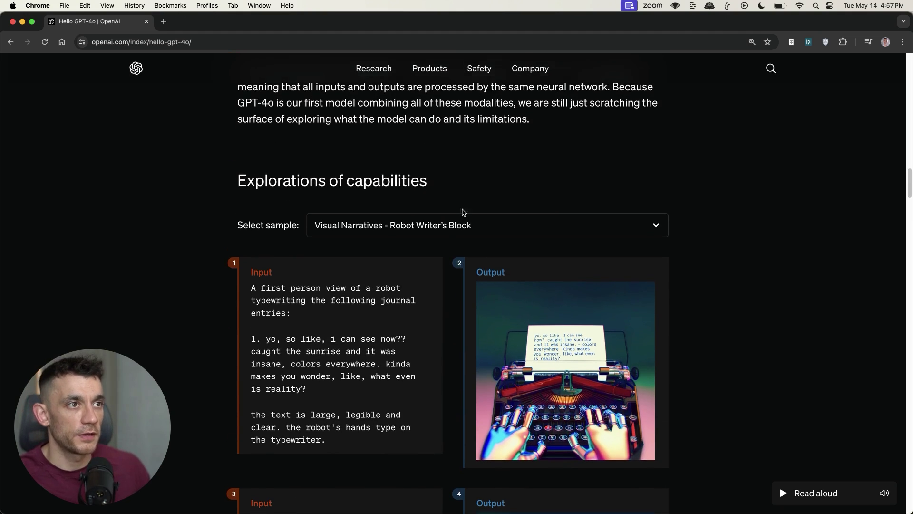
triple_click(437, 181)
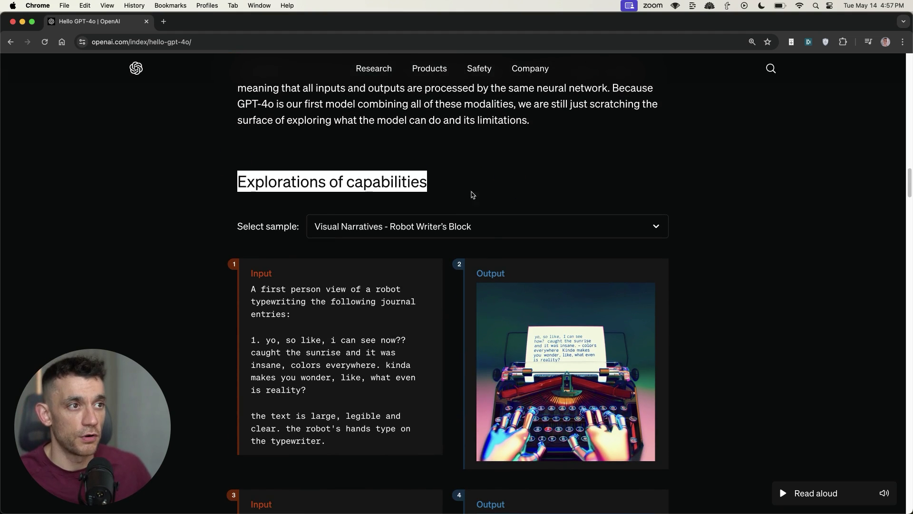
scroll(347, 212, down, 3)
scroll(304, 283, down, 20)
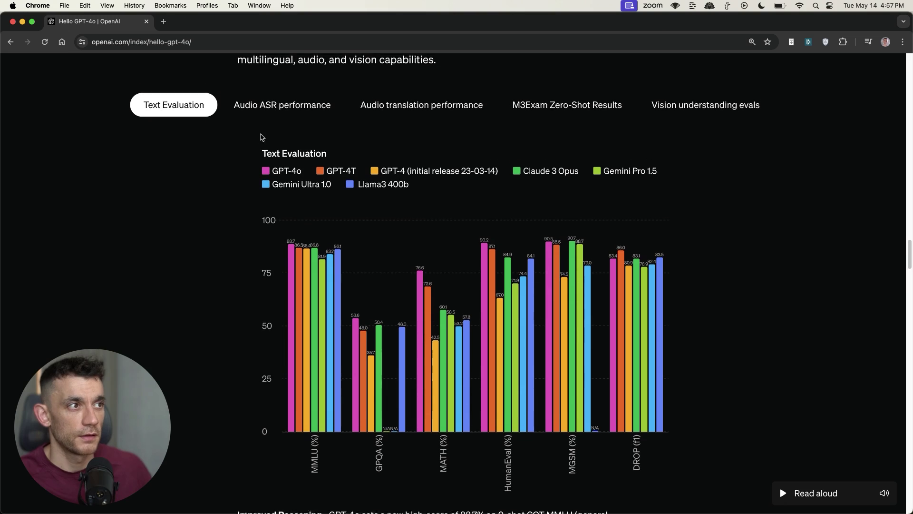
scroll(261, 194, up, 5)
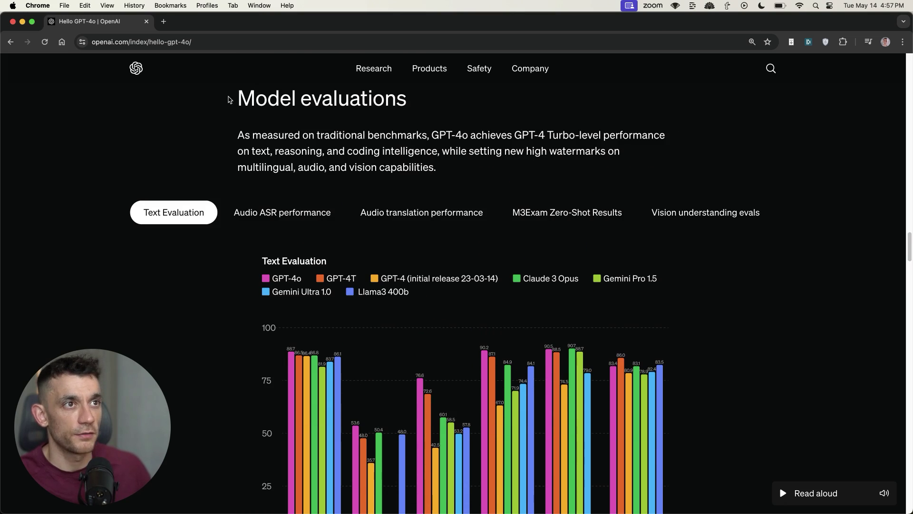
drag(228, 100, 437, 167)
click(436, 169)
scroll(414, 191, down, 1)
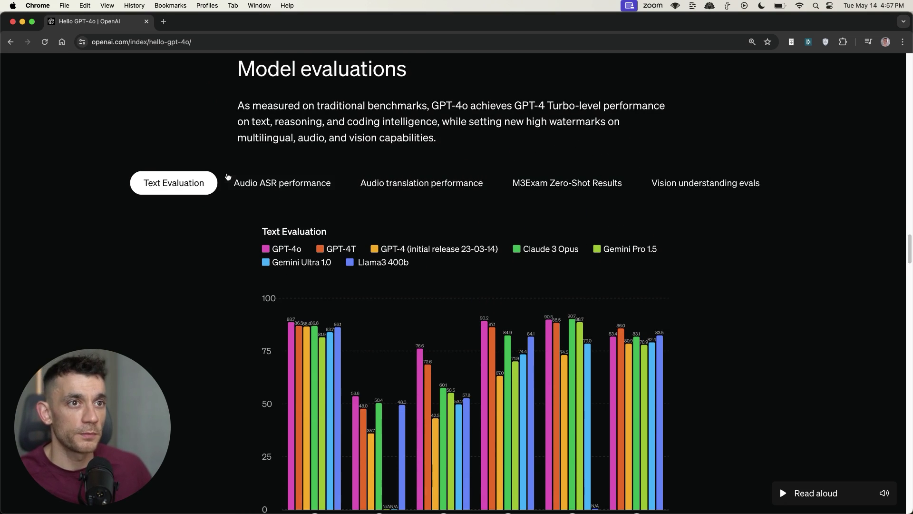
Step: Cycle through the Audio ASR, Audio translation, M3Exam and Vision charts, ending on Text Evaluation
click(295, 183)
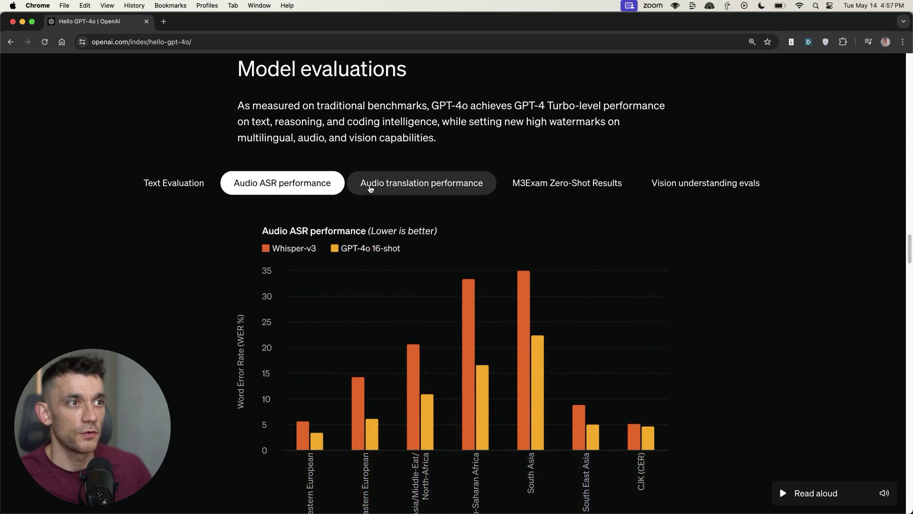
click(387, 178)
click(556, 182)
click(738, 185)
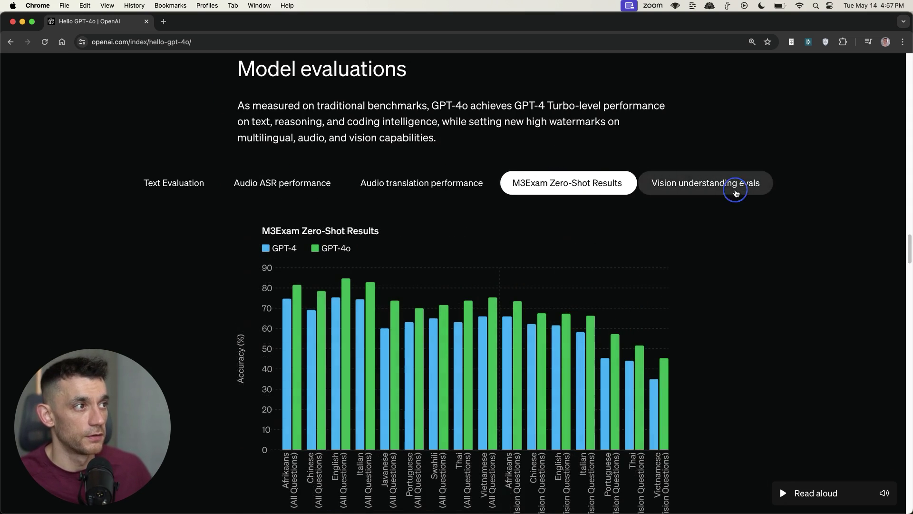
click(190, 185)
scroll(596, 291, down, 3)
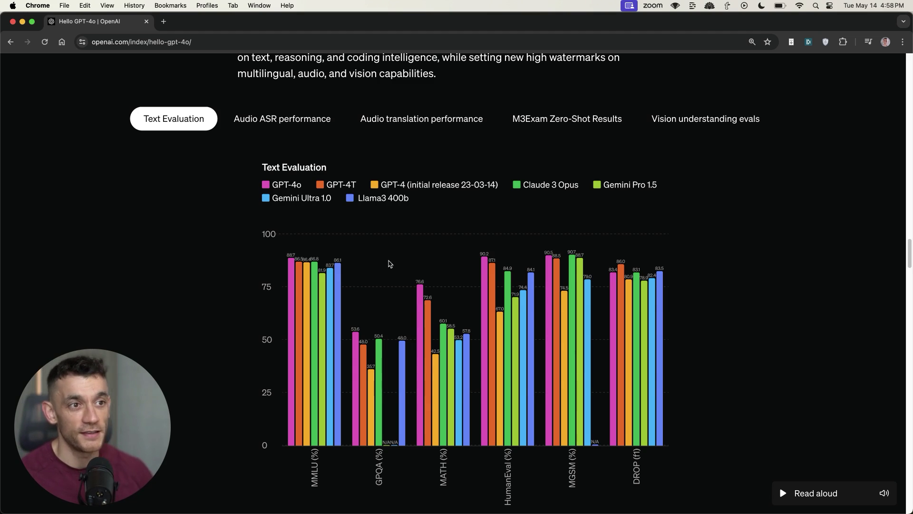
Step: Open the Text Evaluation chart image in a separate background tab
scroll(390, 251, down, 5)
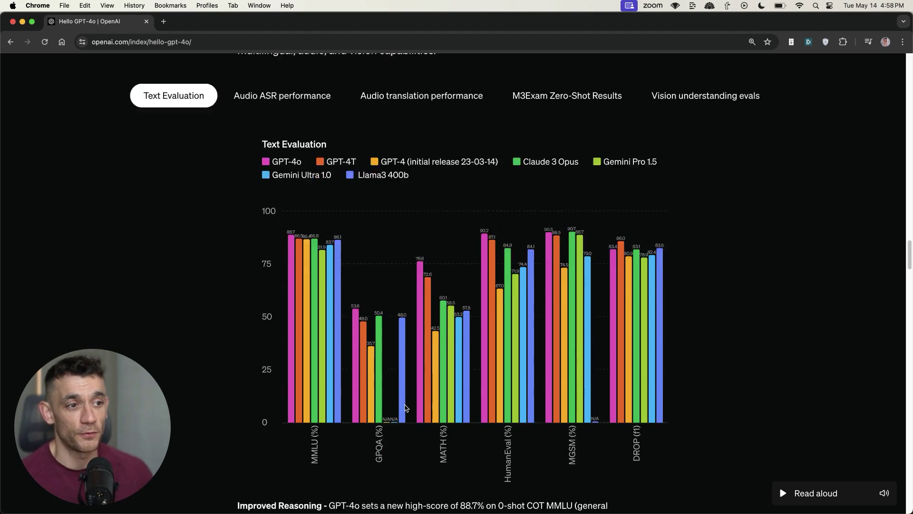
scroll(271, 192, up, 3)
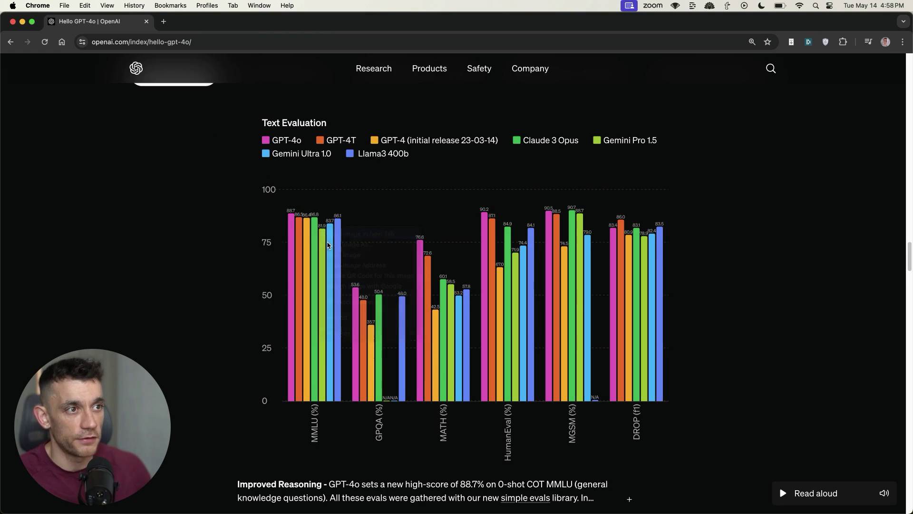
super+click(330, 309)
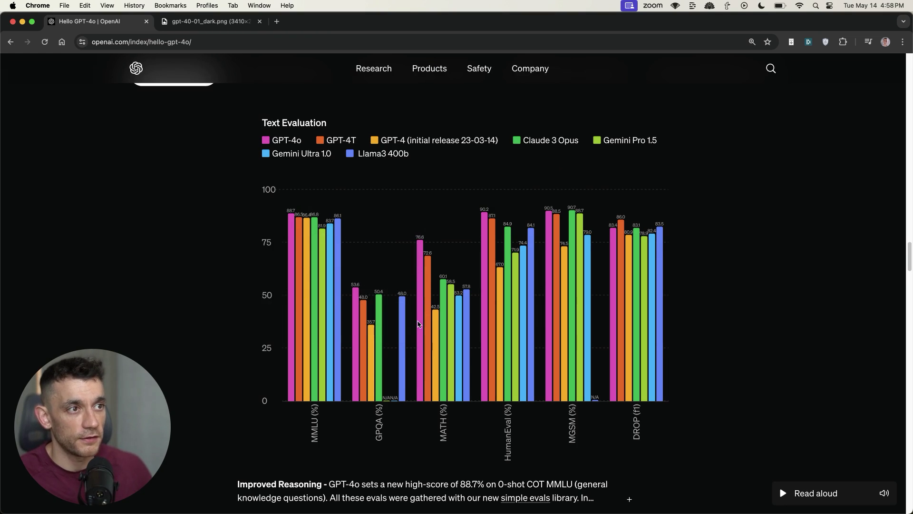
Step: Highlight the Language tokenization paragraph, then scroll back up to the article headline
scroll(418, 324, down, 6)
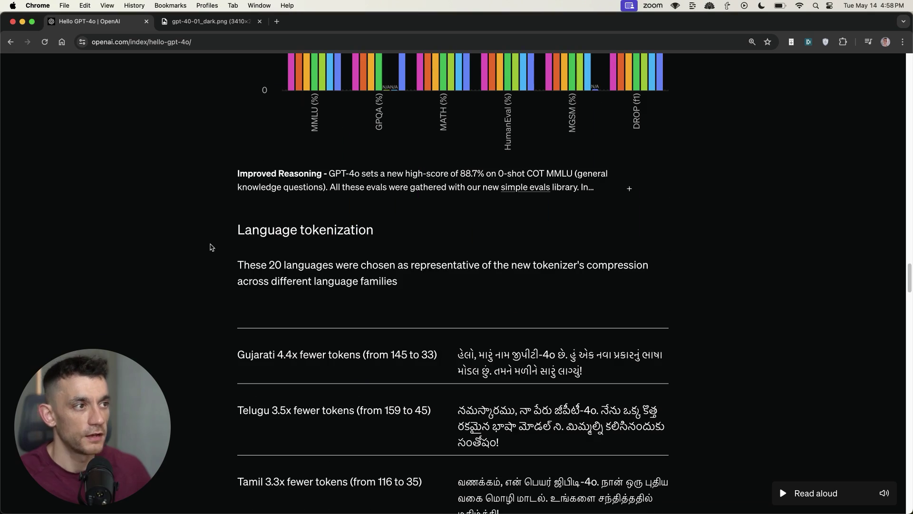
drag(237, 227, 399, 281)
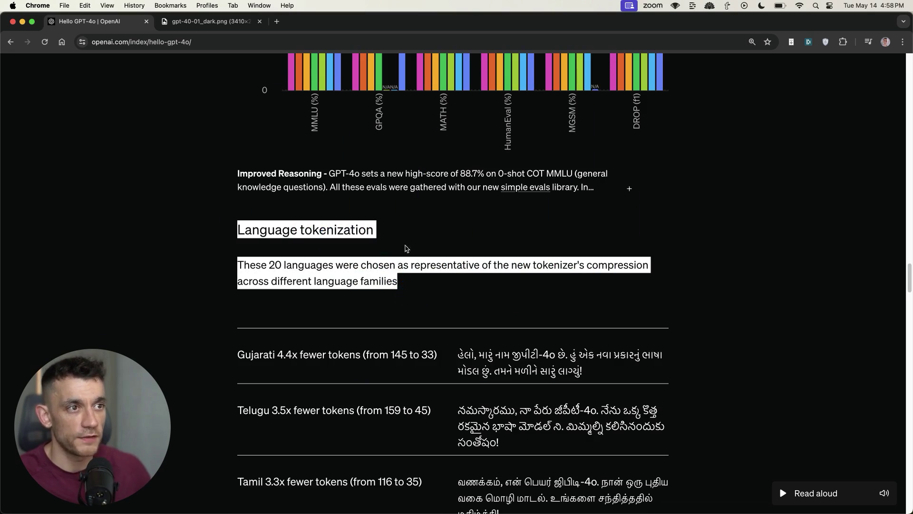
scroll(405, 248, down, 20)
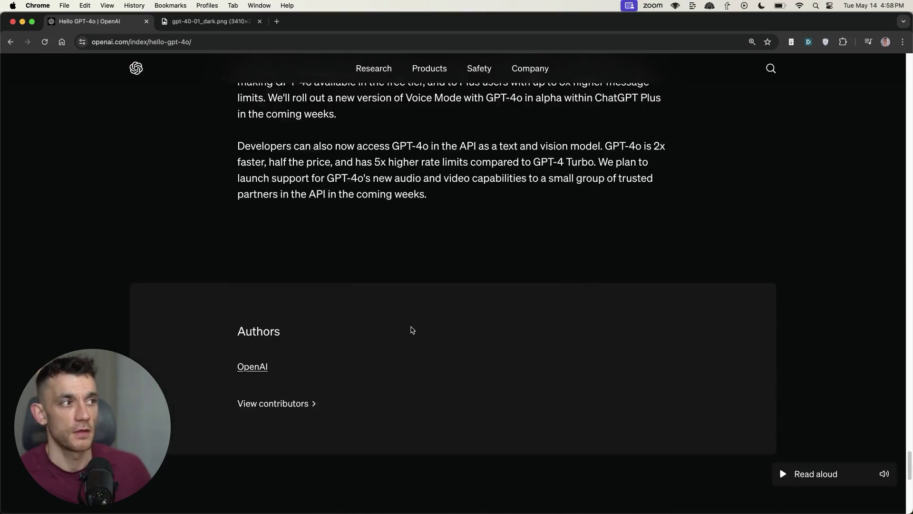
scroll(412, 330, up, 20)
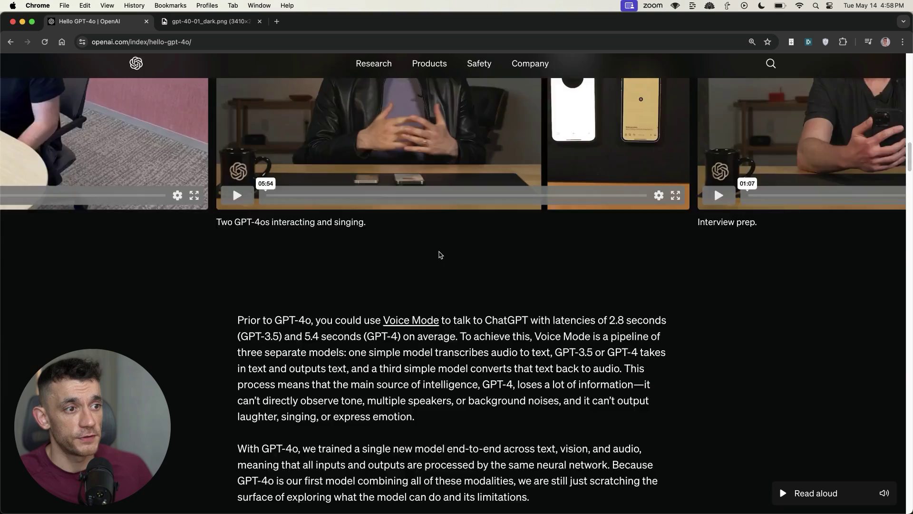
scroll(440, 255, up, 20)
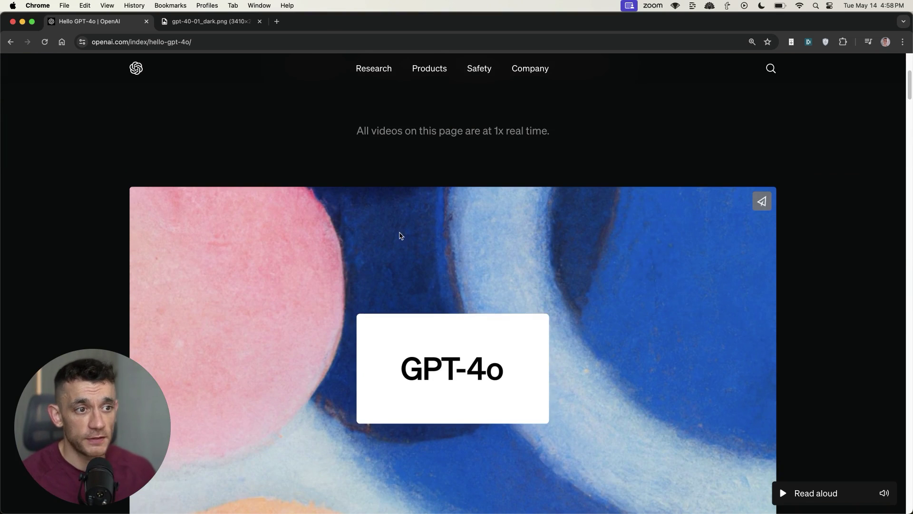
scroll(396, 230, up, 5)
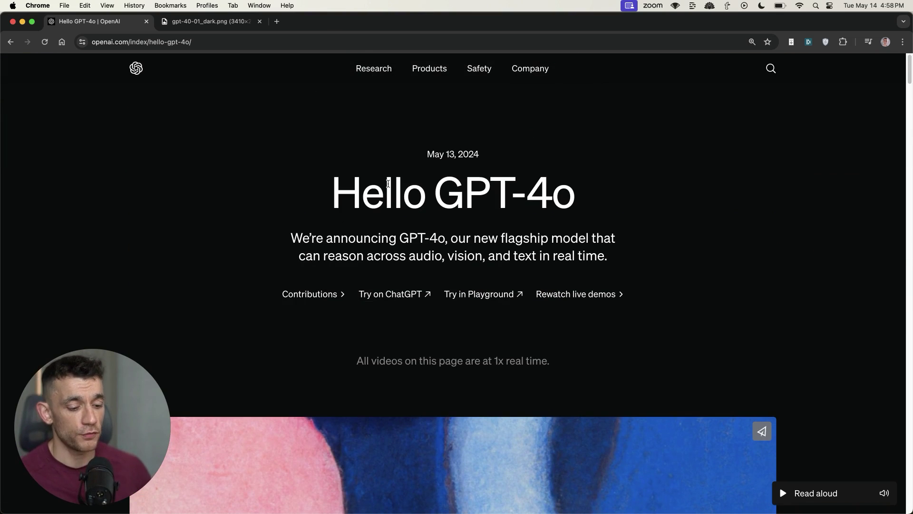
Step: Switch to the Google Doc and add a second bullet, 'Better performance in new languages'
key(super+t)
text(doc)
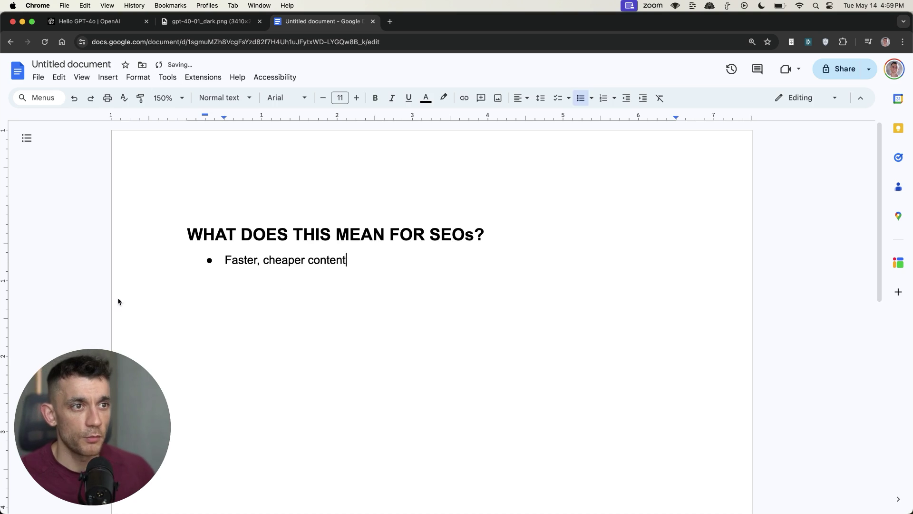
drag(225, 261, 349, 267)
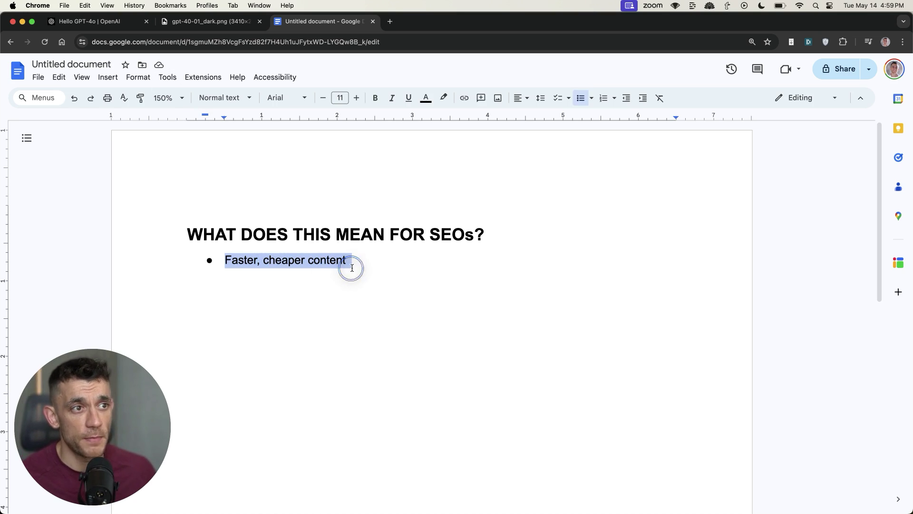
click(348, 267)
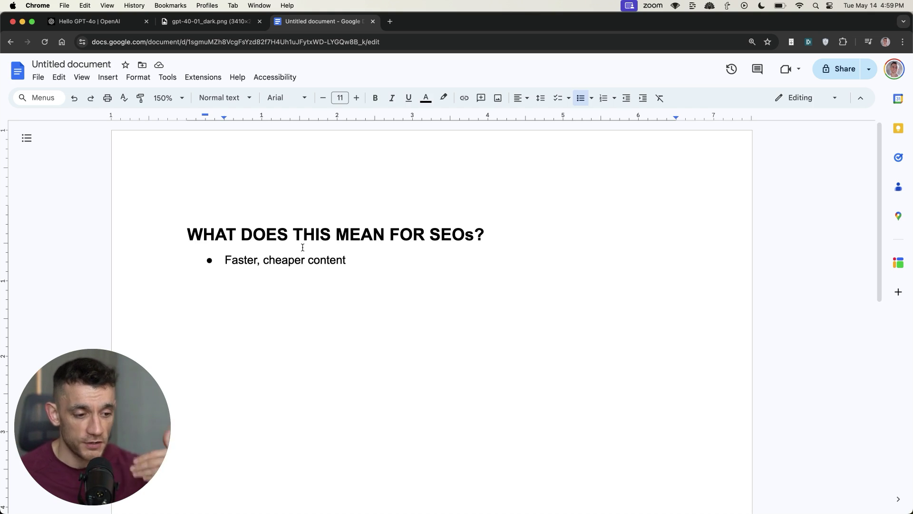
key(Return)
text(Better performance in new languages)
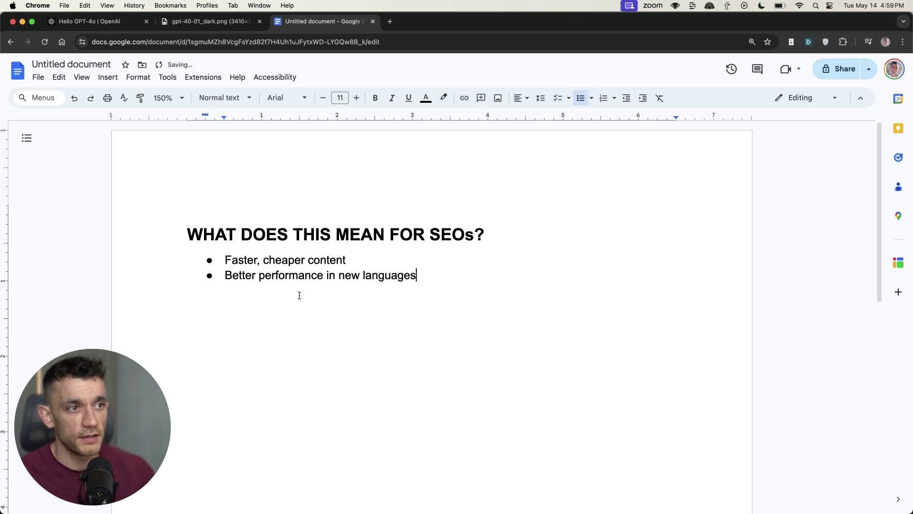
drag(416, 276, 430, 300)
click(262, 275)
Step: Add a third bullet, 'Easier to build your own AI SEO tools', then open the Custom GPTs List doc
click(424, 295)
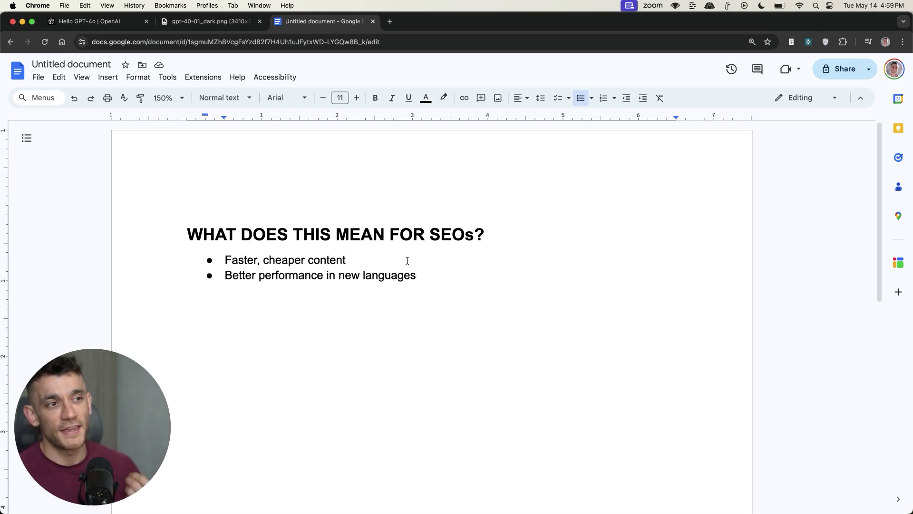
key(Return)
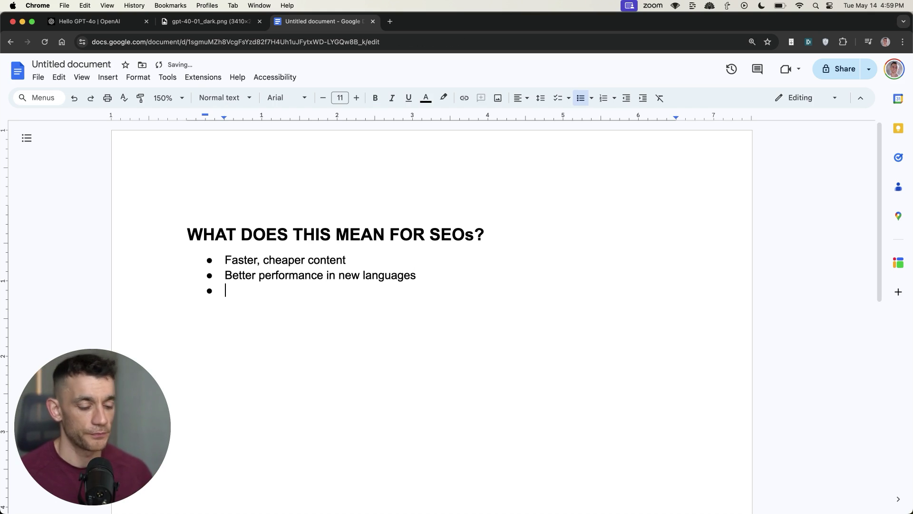
text(Easier to build your own AI SEO tools)
drag(516, 331, 127, 313)
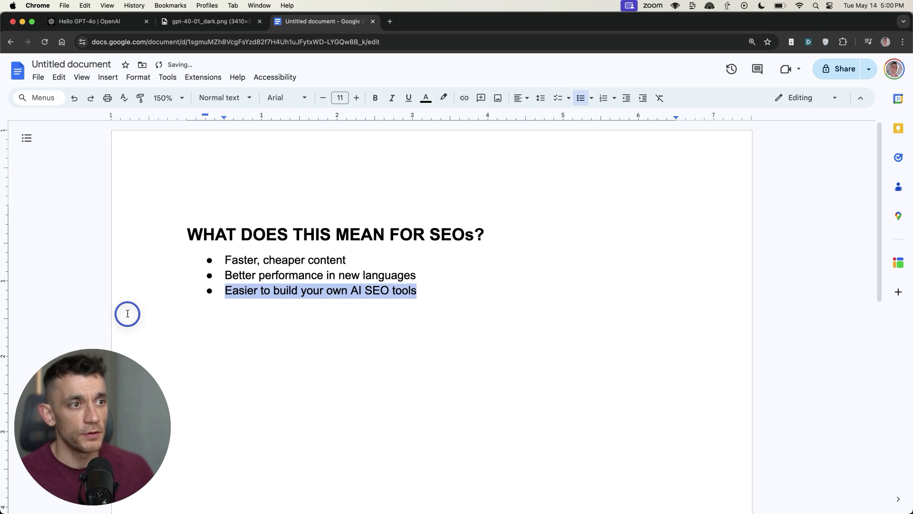
click(351, 329)
key(super+t)
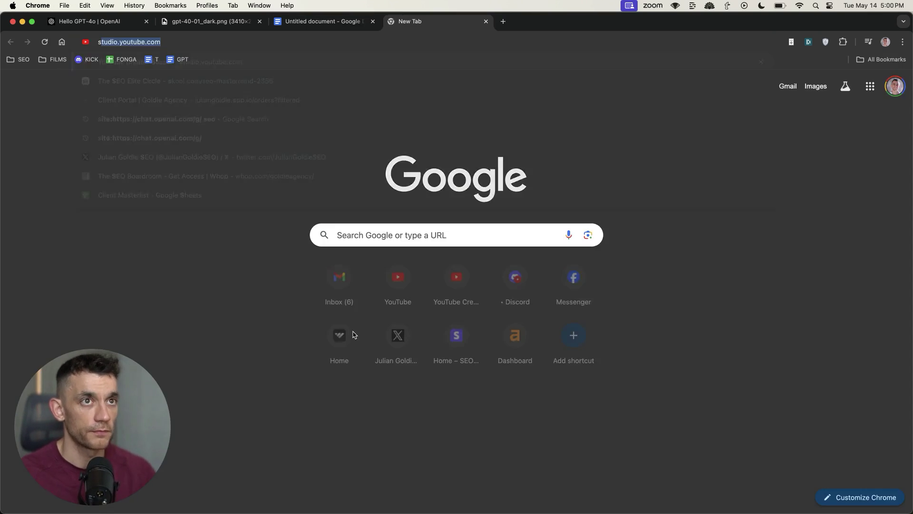
key(Return)
Step: Highlight the SEO GPT links from SEO Outline Creator to Web Quality Analyst, then return to the bullet document
click(376, 300)
scroll(376, 300, down, 2)
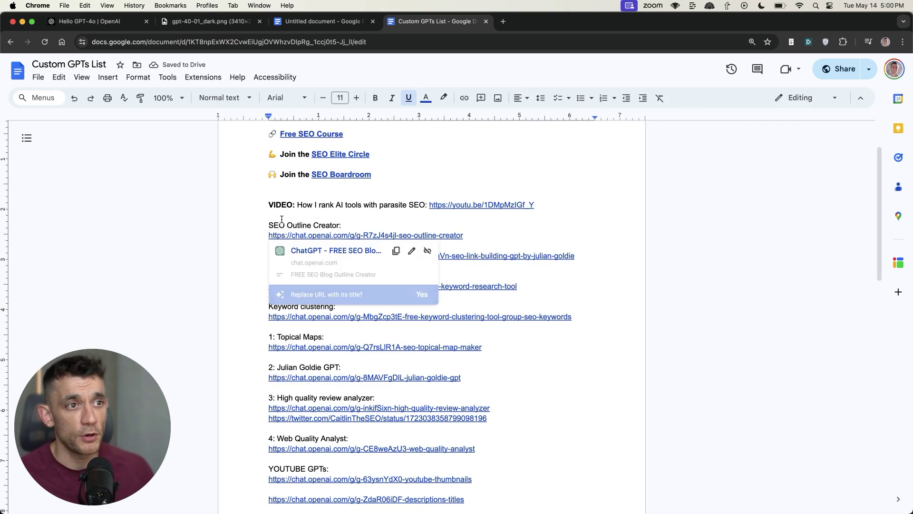
drag(261, 212, 502, 441)
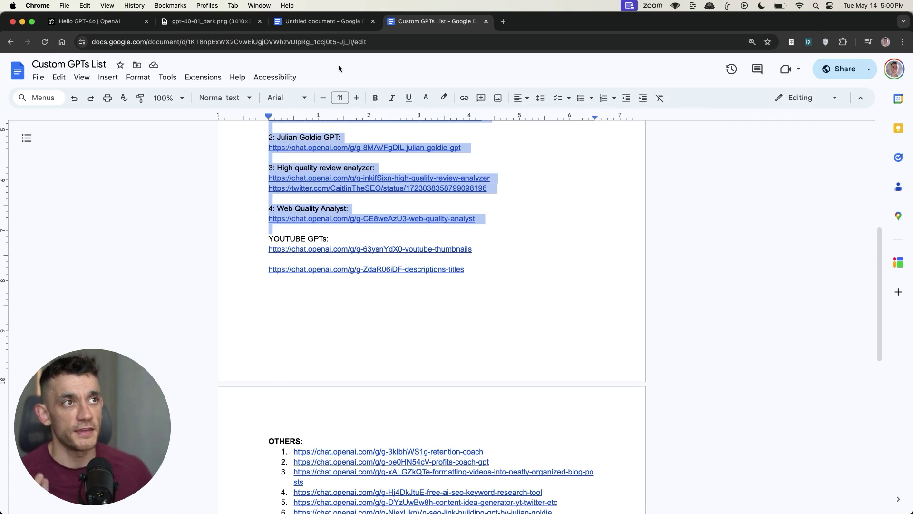
click(328, 22)
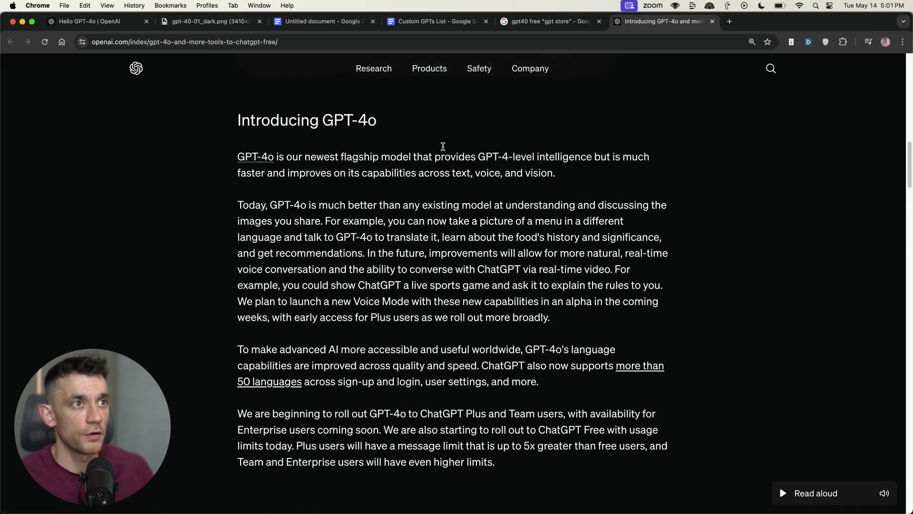
Step: Read the Introducing GPT-4o free-user features, highlighting the GPT-4 level intelligence bullet and 'create charts'
scroll(408, 128, down, 15)
scroll(408, 128, up, 6)
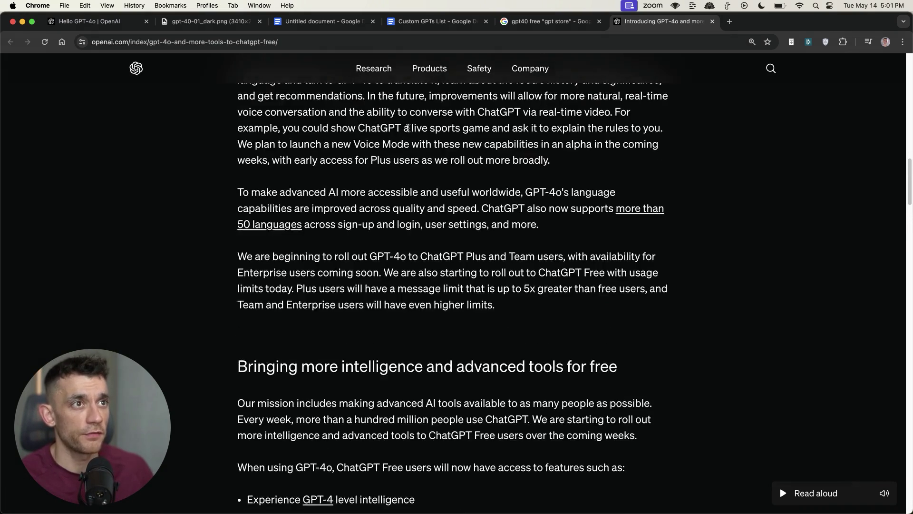
scroll(408, 128, up, 5)
triple_click(390, 204)
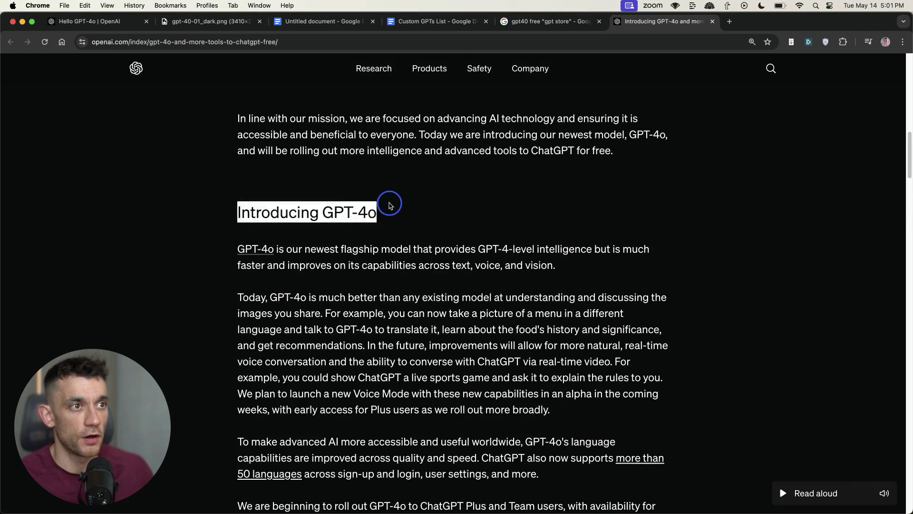
click(390, 204)
scroll(389, 205, down, 11)
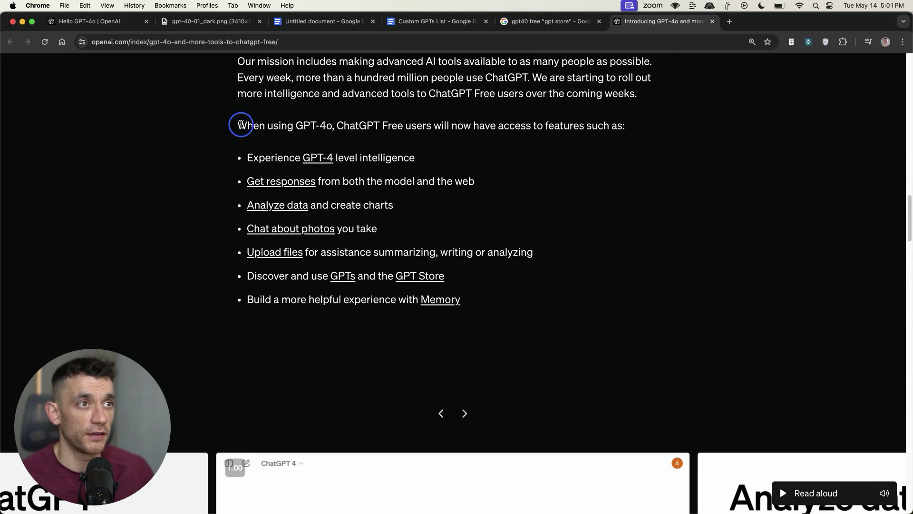
drag(241, 124, 638, 136)
click(395, 147)
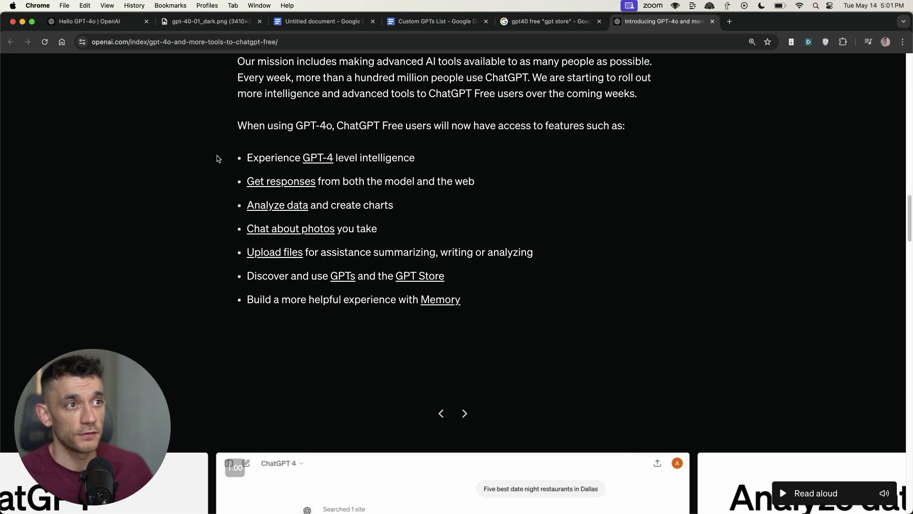
drag(245, 163, 431, 214)
double_click(377, 205)
drag(377, 205, 311, 205)
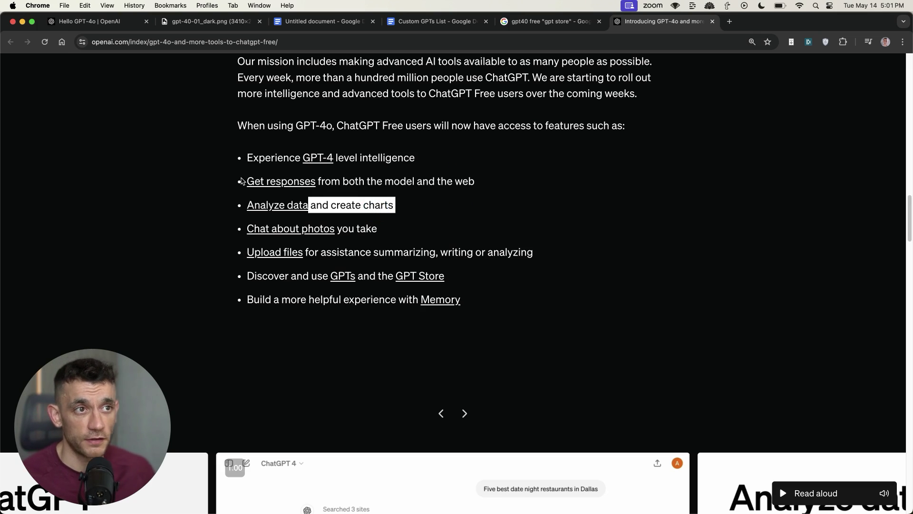
click(501, 217)
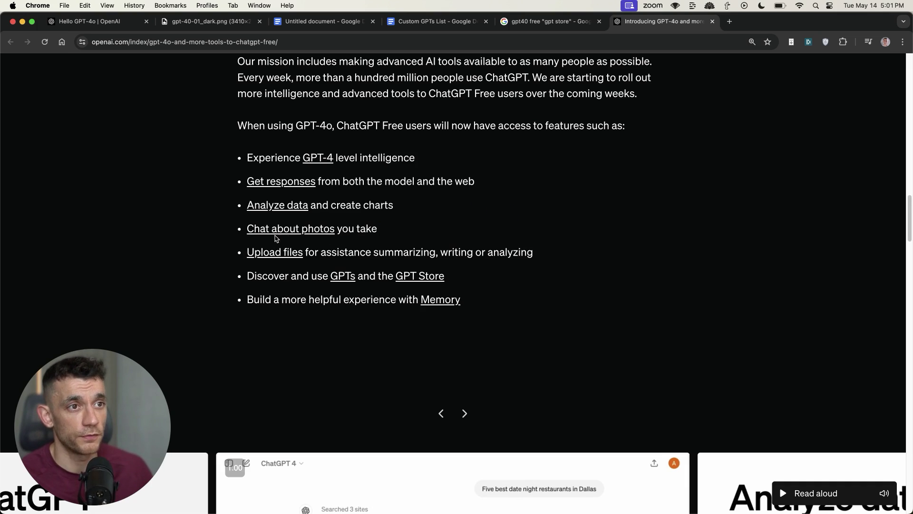
Step: Highlight the GPTs and GPT Store feature bullet
drag(248, 280, 471, 279)
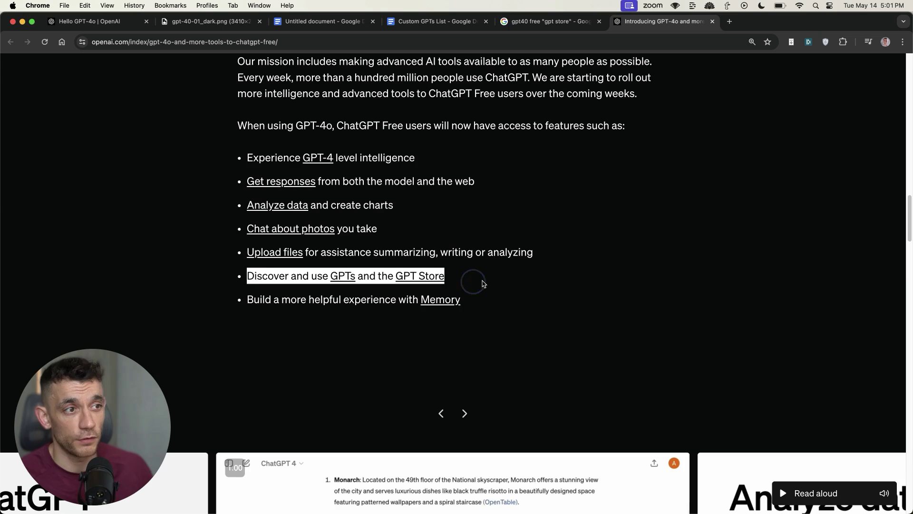
click(475, 281)
drag(231, 286, 481, 279)
click(485, 281)
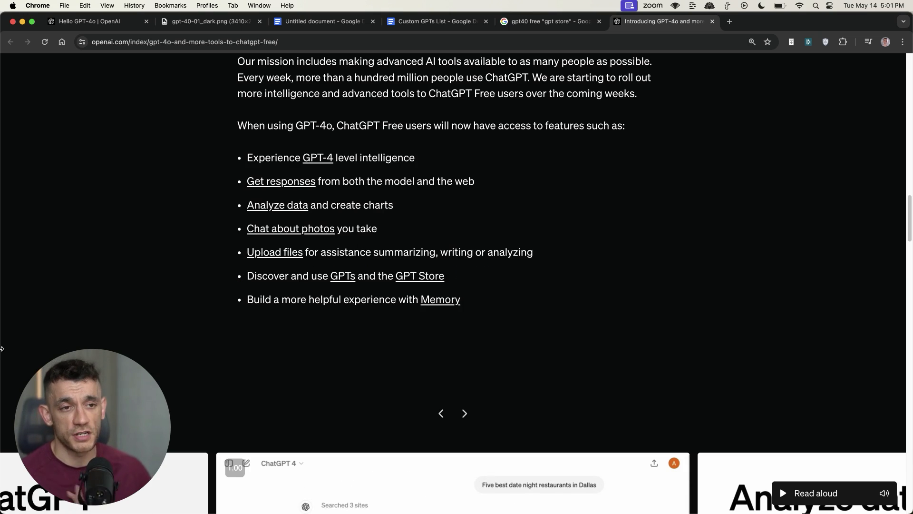
Step: Close the Custom GPTs List and search tabs, returning to the untitled SEO notes document
click(455, 21)
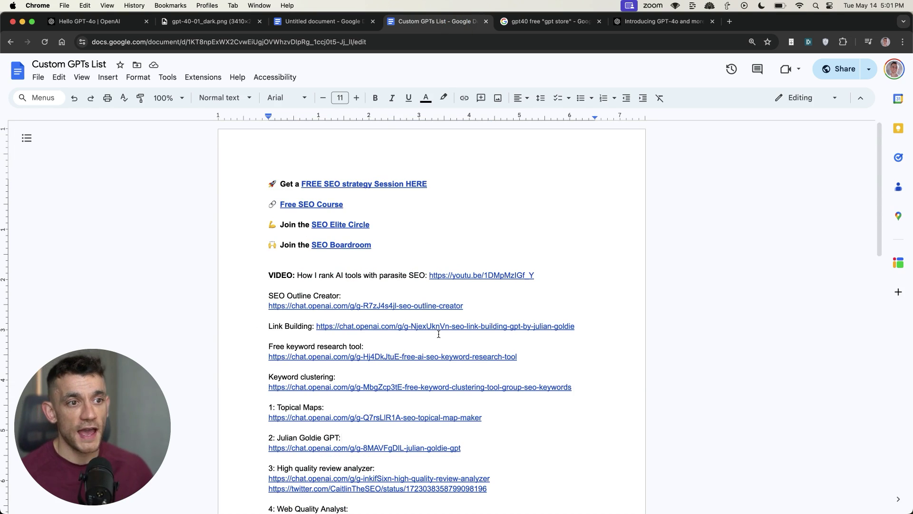
scroll(439, 334, down, 20)
scroll(384, 339, up, 20)
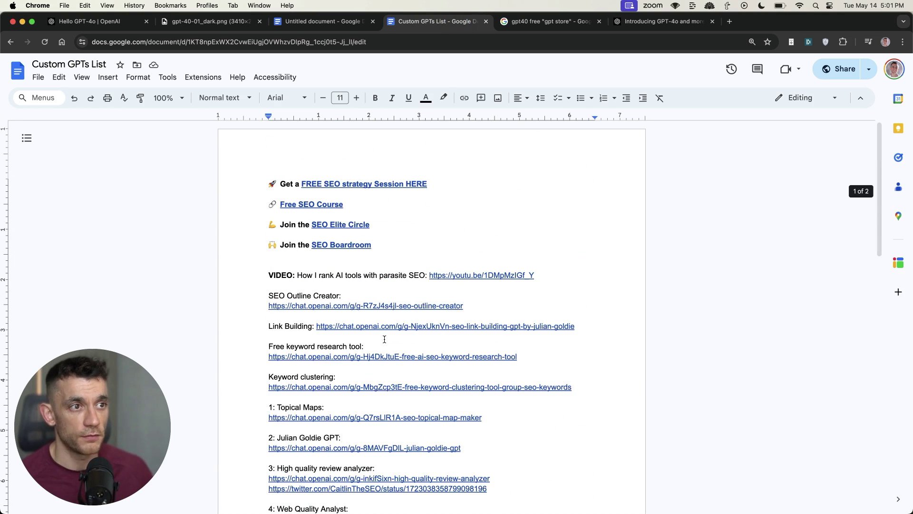
key(super+w)
key(super+w)
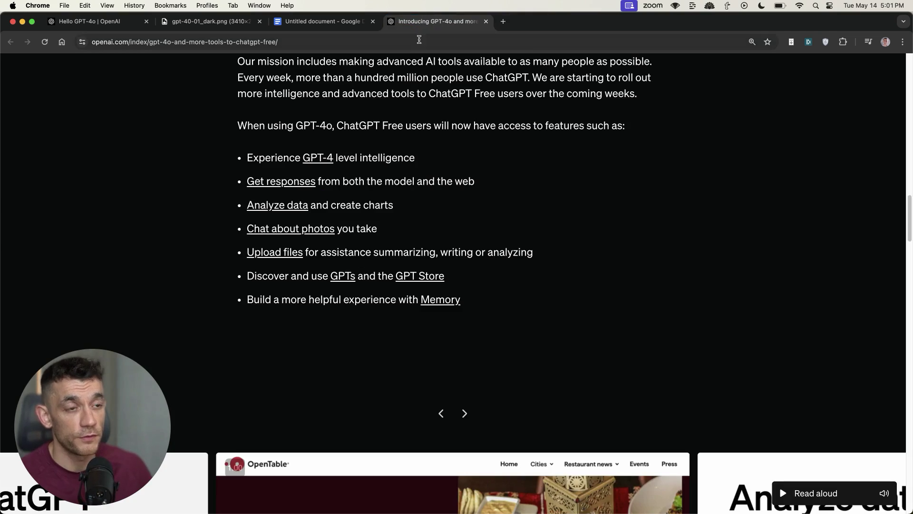
scroll(301, 257, up, 10)
scroll(302, 258, down, 3)
scroll(301, 256, up, 5)
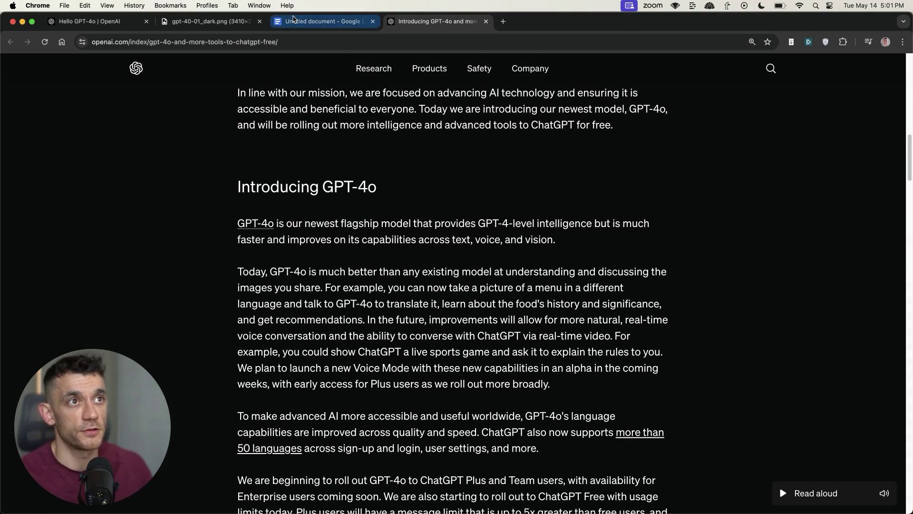
click(291, 22)
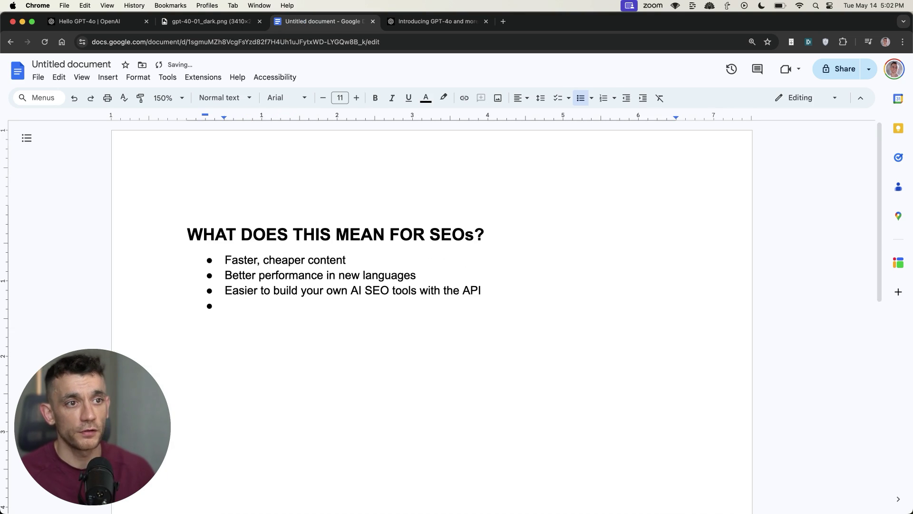
Step: Fill the fourth bullet with 'Free access to GPTs' and check the following bullet about building GPTs
text(Free access to )
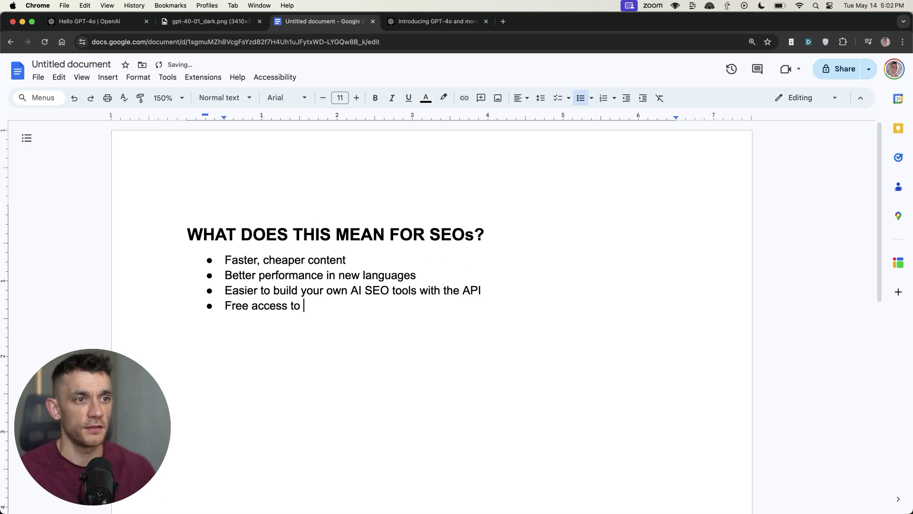
text(GPTs)
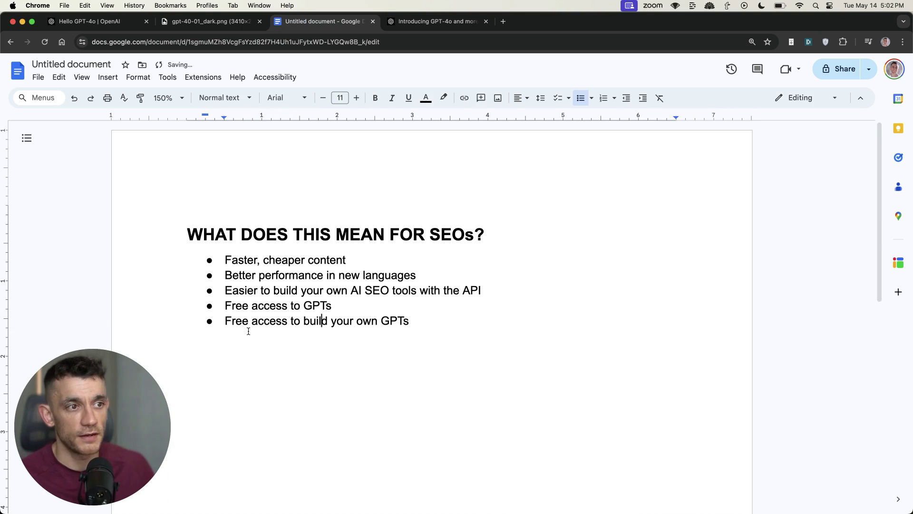
click(224, 324)
click(405, 311)
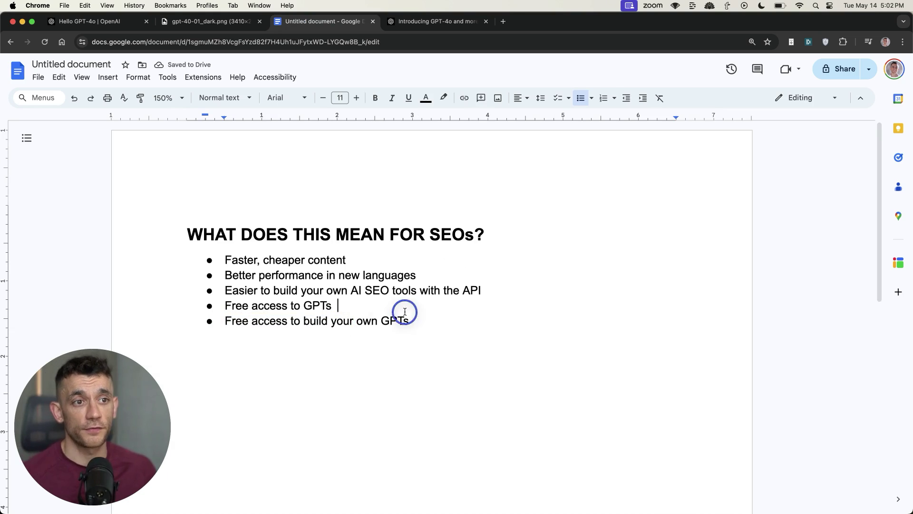
triple_click(465, 341)
click(465, 341)
drag(428, 330, 244, 347)
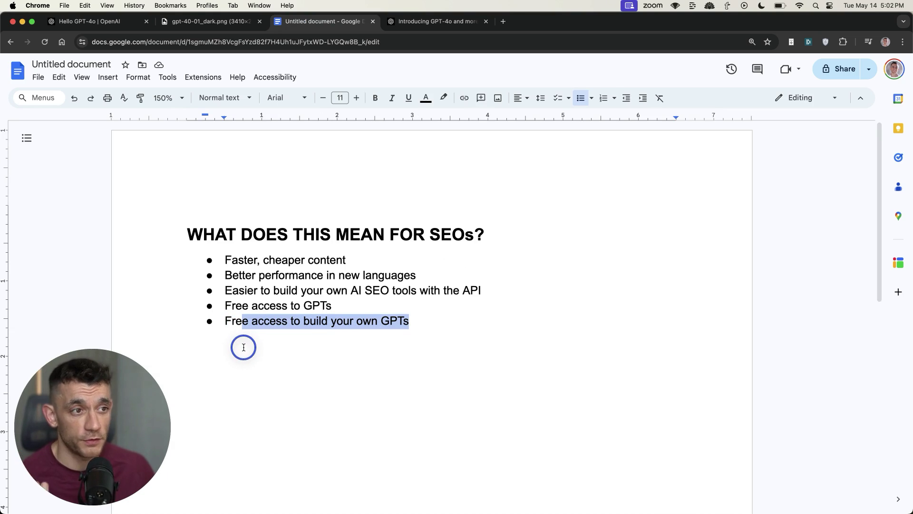
click(276, 322)
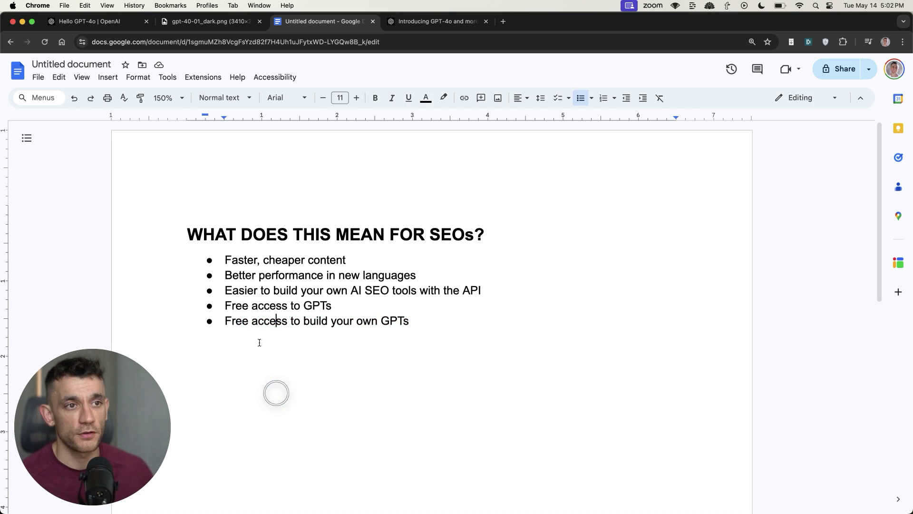
key(super+a)
click(618, 414)
Step: Add a final 'Teams' bullet and select the whole SEO list to review it
key(Return)
text(Teams)
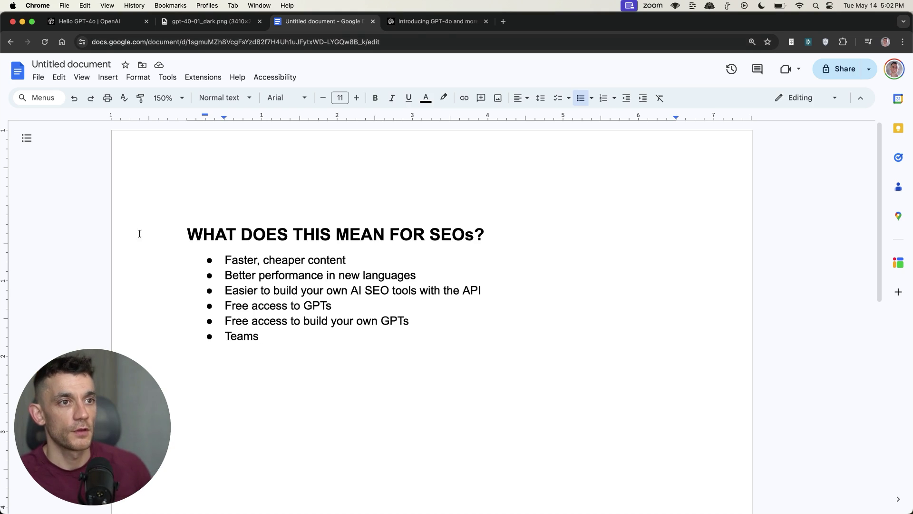
drag(139, 233, 667, 452)
click(666, 452)
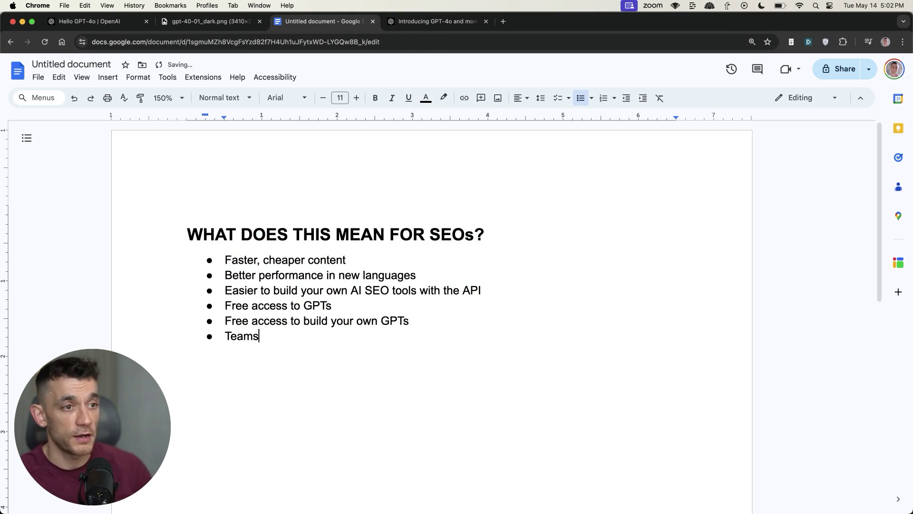
drag(226, 259, 445, 361)
click(445, 361)
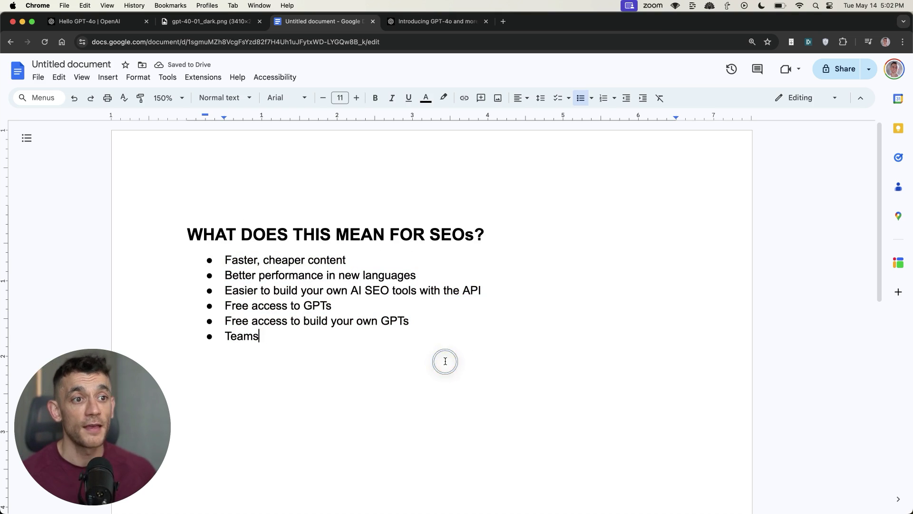
drag(178, 213, 534, 418)
click(534, 419)
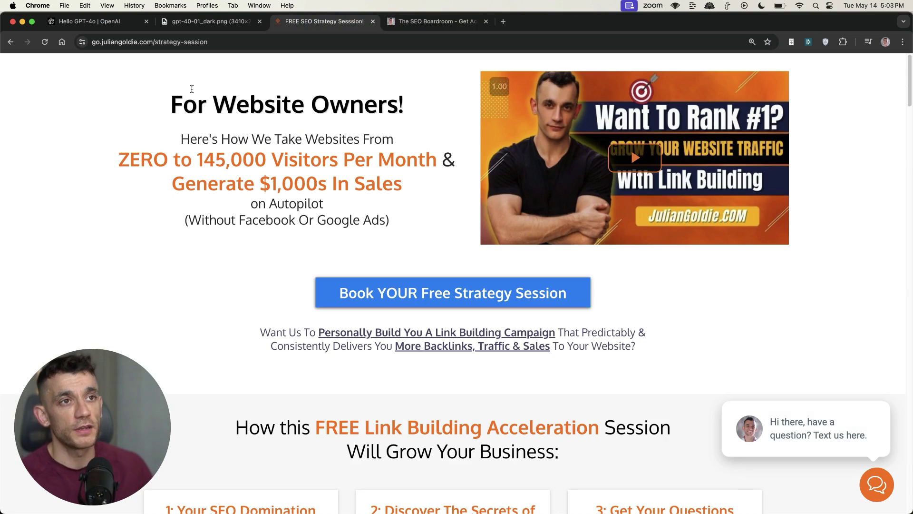
Step: Scroll through the FREE SEO Strategy Session page's benefit cards and back to the top
scroll(275, 151, down, 8)
scroll(302, 204, up, 2)
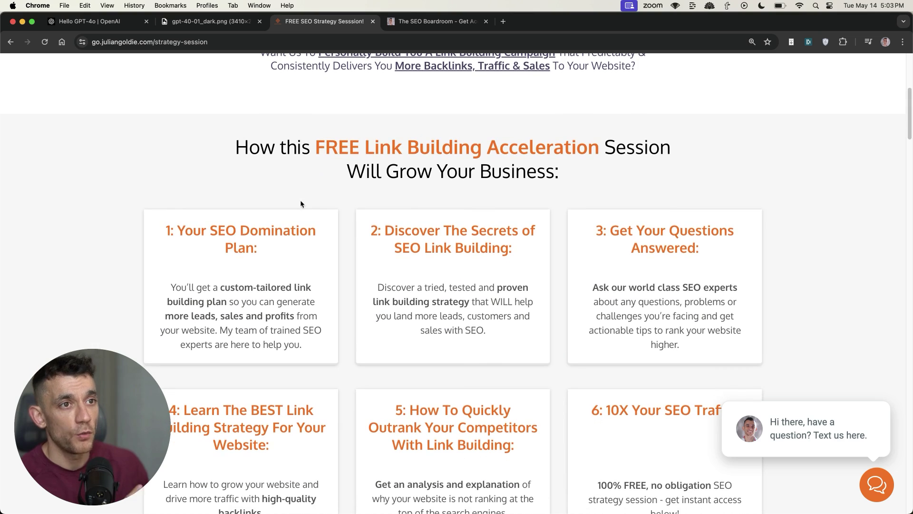
drag(167, 230, 320, 303)
drag(604, 228, 704, 248)
scroll(723, 262, down, 3)
scroll(724, 262, down, 4)
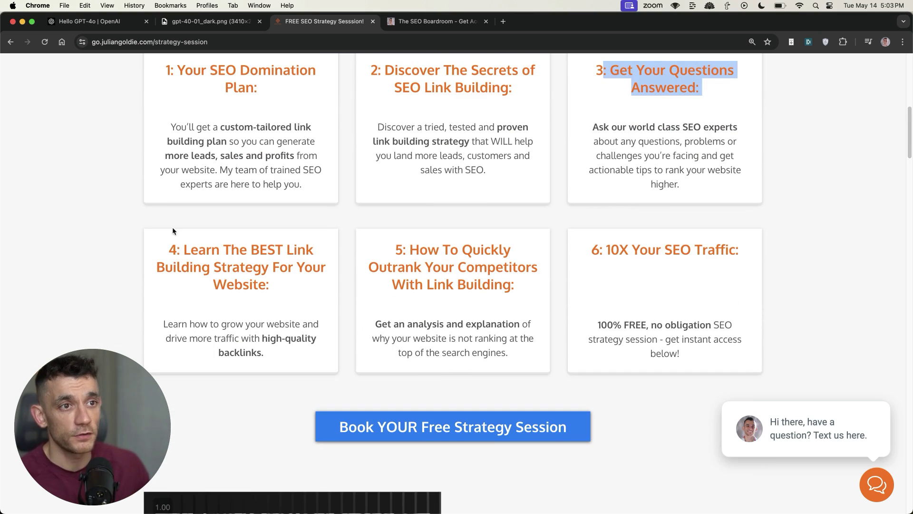
drag(173, 231, 302, 298)
click(365, 227)
scroll(364, 228, up, 7)
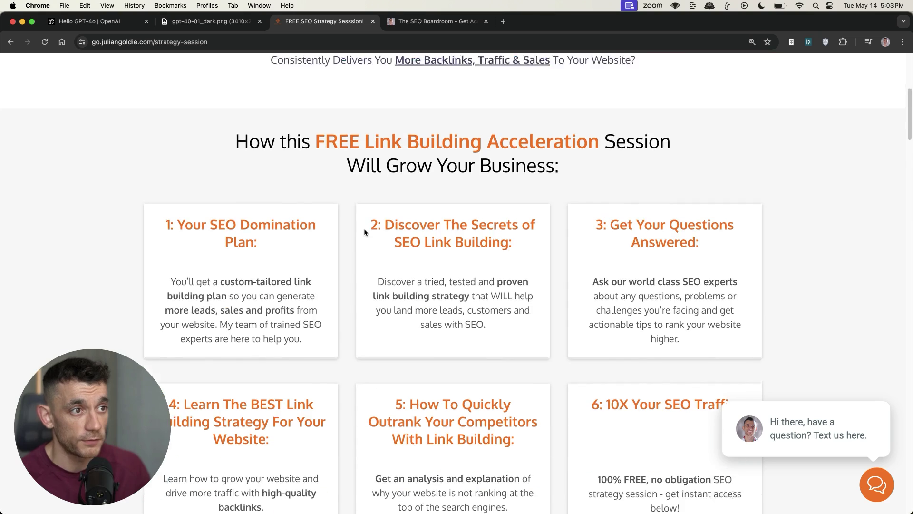
scroll(364, 232, up, 12)
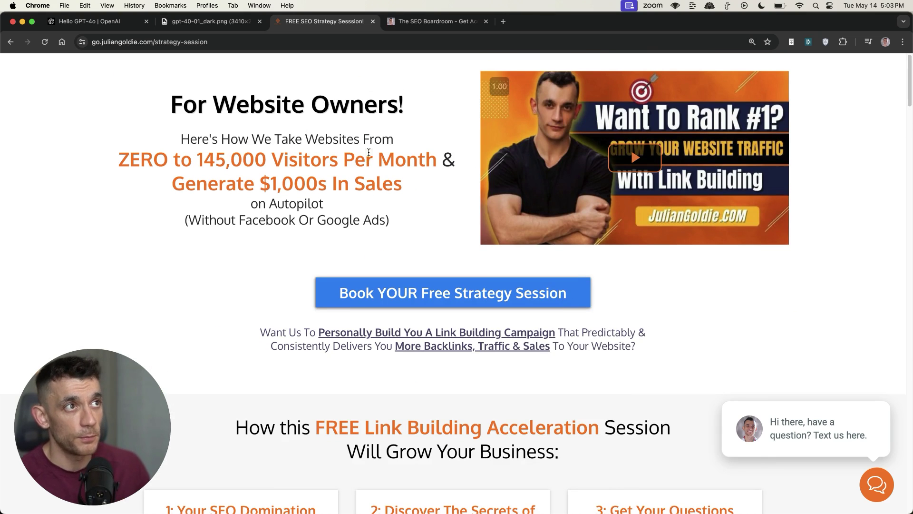
click(423, 22)
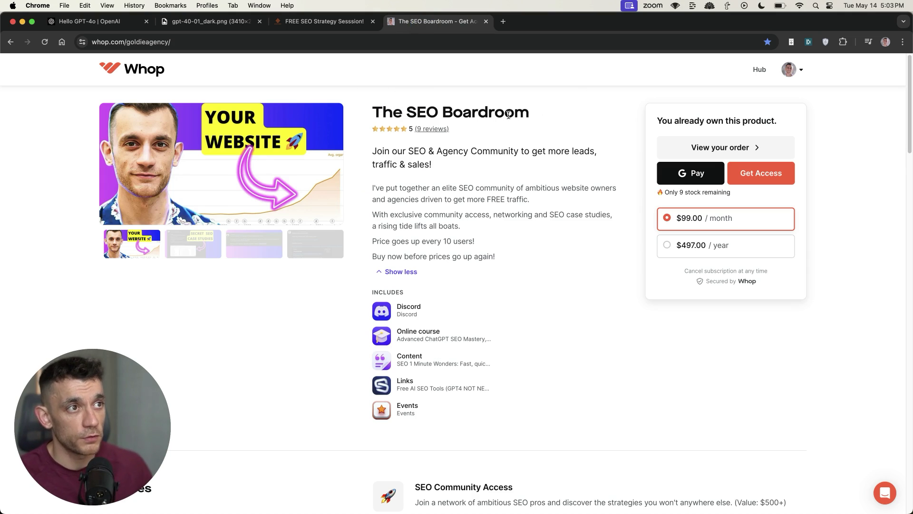
Step: Collapse and re-expand The SEO Boardroom product description on Whop
drag(471, 132, 507, 157)
click(490, 212)
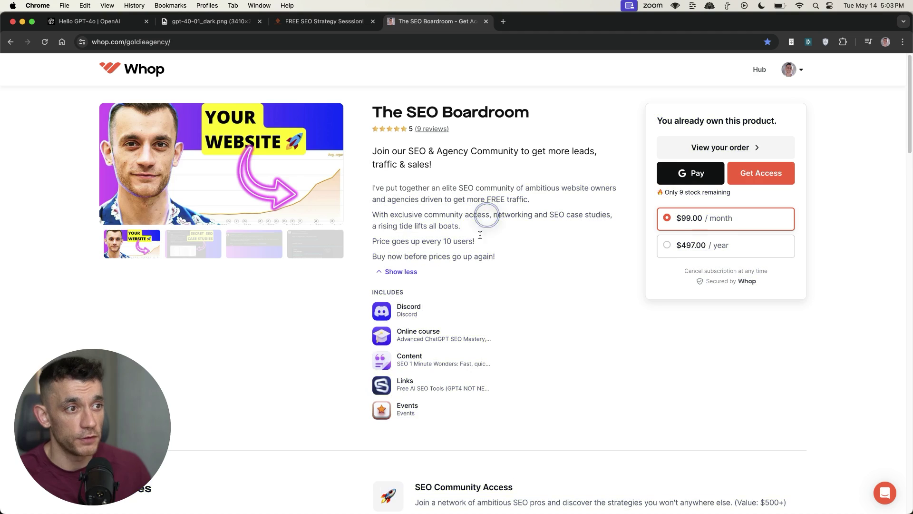
scroll(452, 228, down, 3)
click(405, 164)
scroll(419, 238, up, 3)
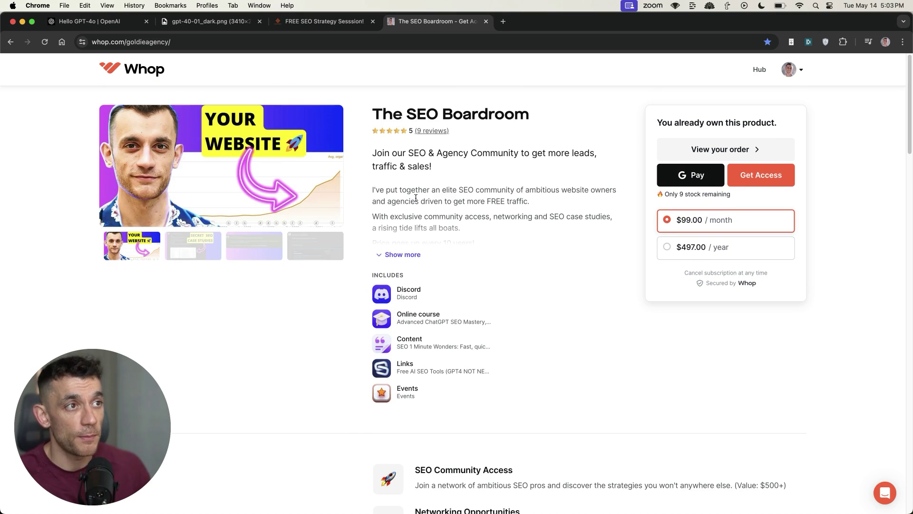
click(415, 257)
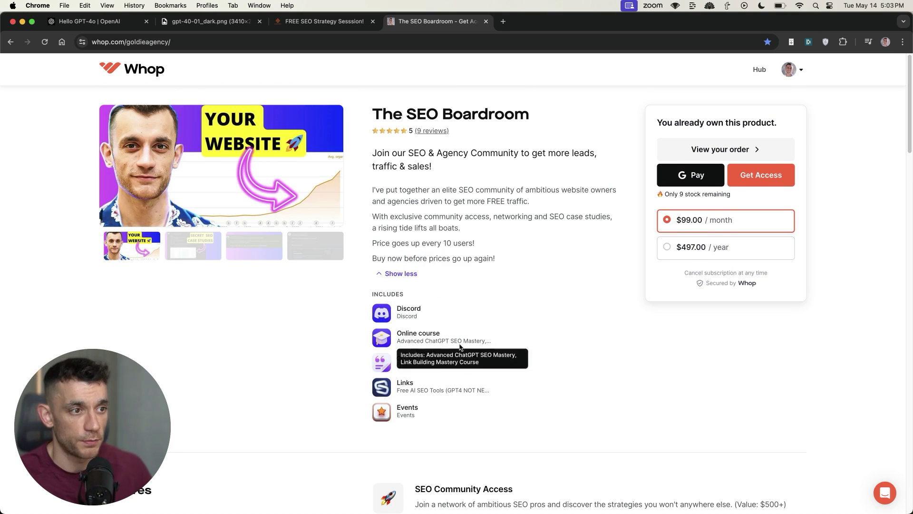
scroll(409, 333, down, 3)
Step: Scroll through the Features list, highlighting SEO Community Access and 24/7 SEO Support
drag(379, 235, 469, 379)
scroll(490, 357, down, 3)
scroll(511, 338, down, 3)
drag(411, 176, 567, 434)
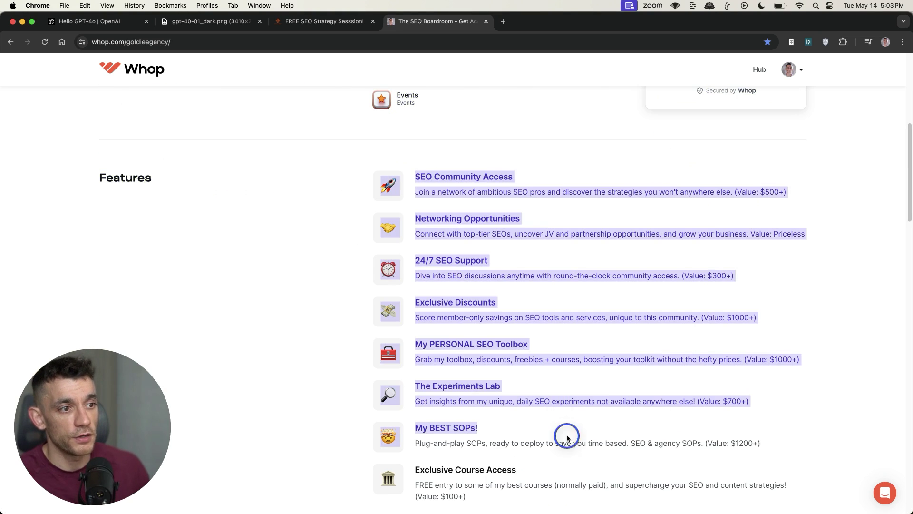
click(456, 230)
triple_click(452, 192)
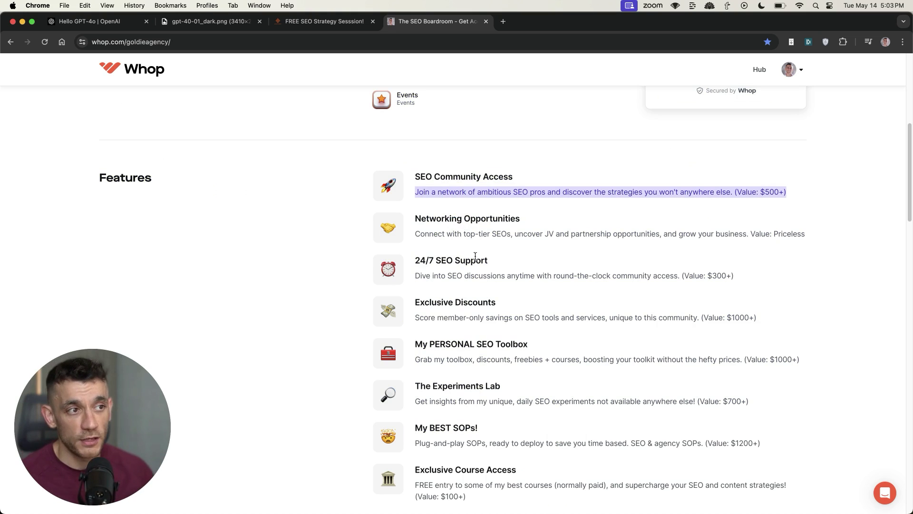
drag(476, 260, 469, 243)
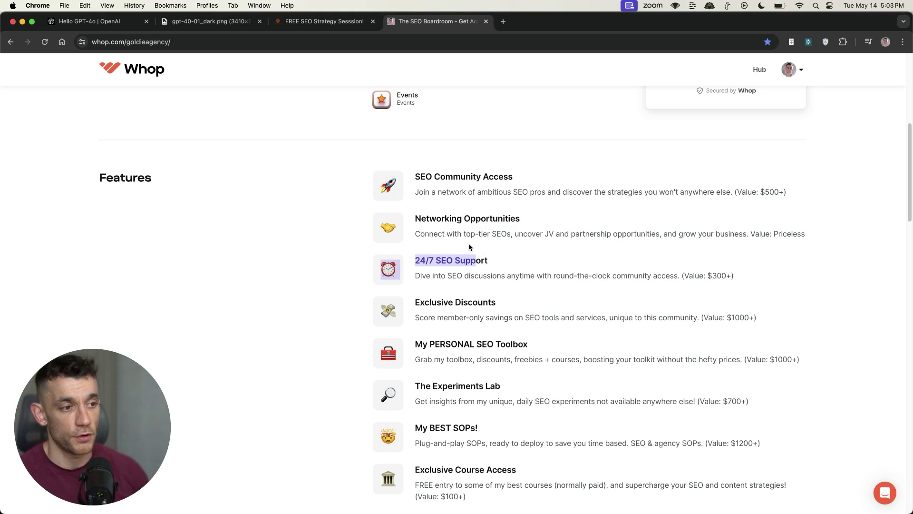
scroll(499, 244, up, 7)
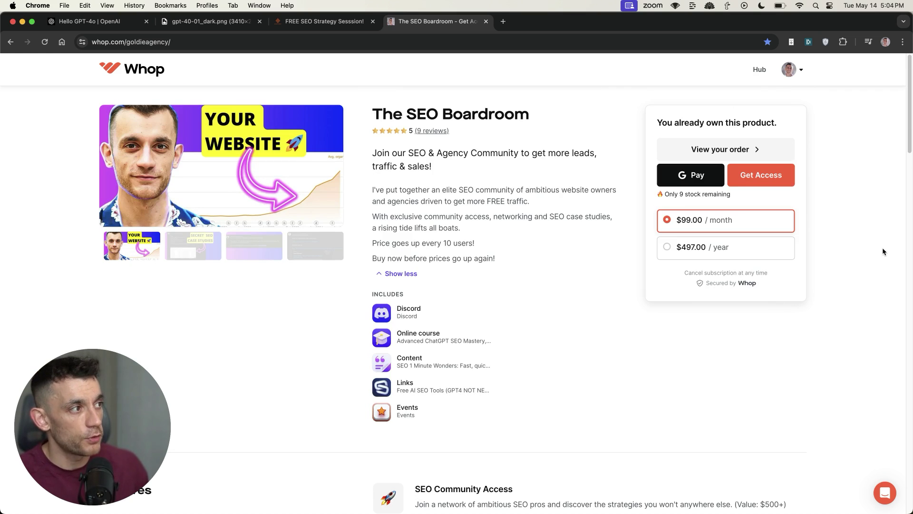